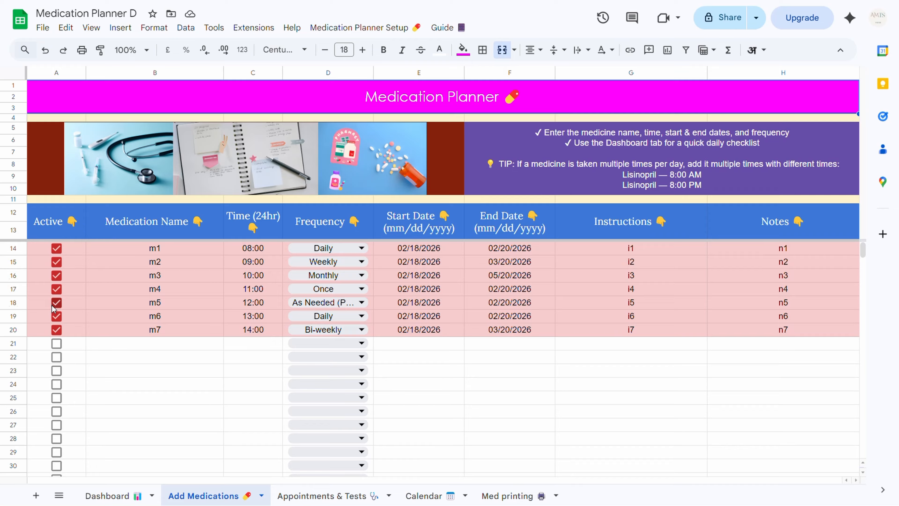
# Step: Deactivate medication m4, and mark the t9 refill as done on the Appointments & Tests sheet
pyautogui.click(56, 289)
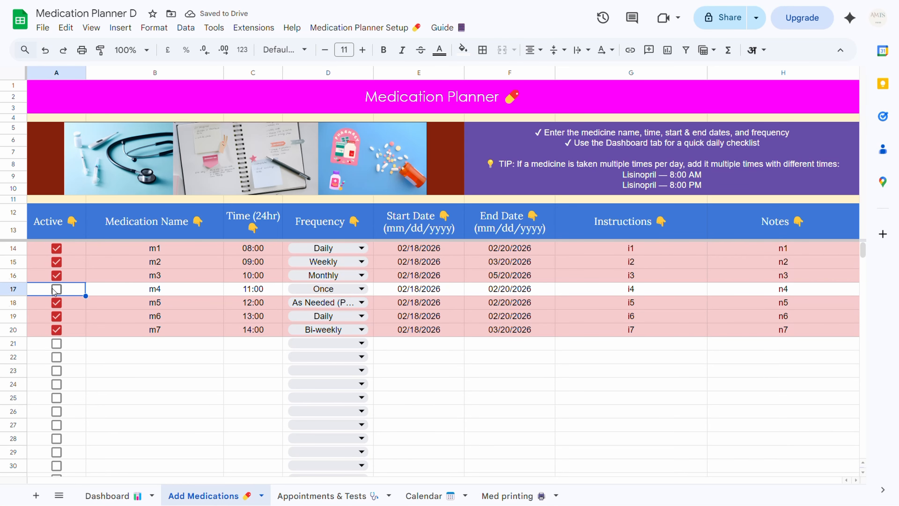
pyautogui.click(331, 496)
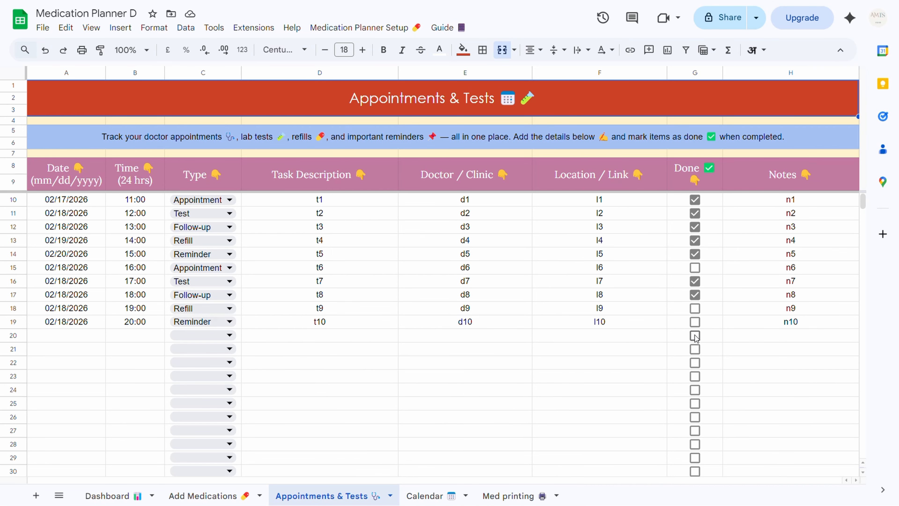
pyautogui.click(695, 308)
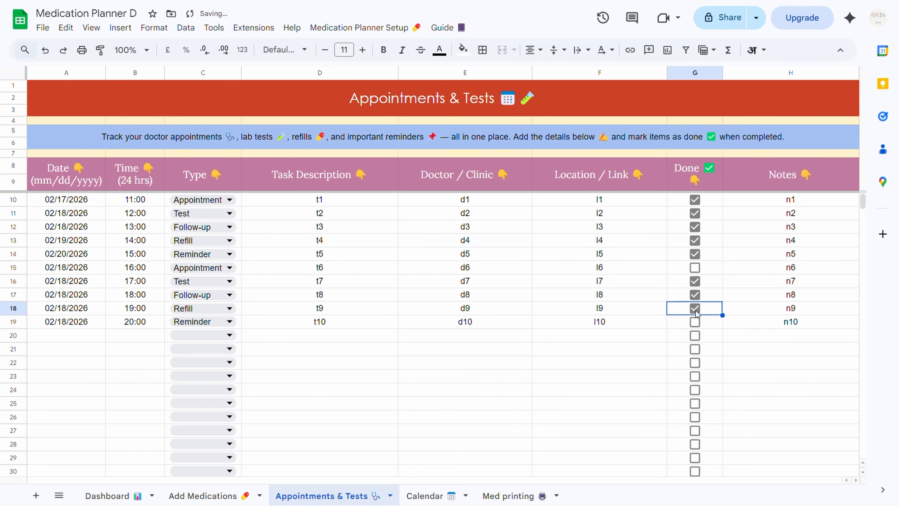
# Step: Look over the Calendar sheet and the choices offered for its month and year
pyautogui.click(424, 495)
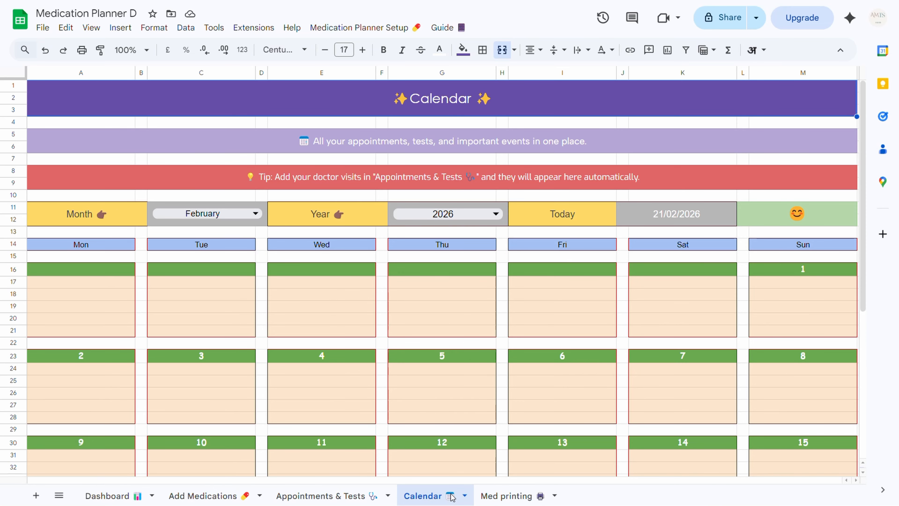
pyautogui.scroll(-2, 297, 335)
pyautogui.scroll(3, 296, 334)
pyautogui.scroll(-3, 296, 285)
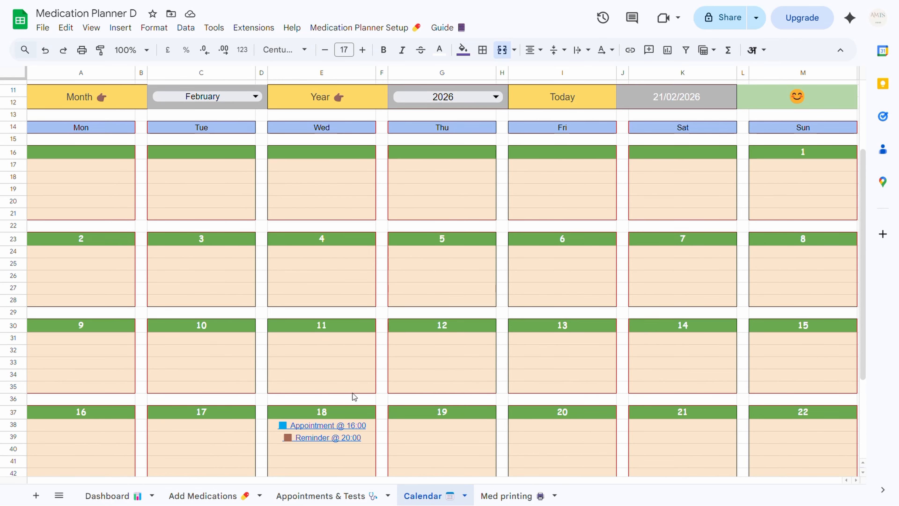
pyautogui.scroll(3, 352, 392)
pyautogui.click(195, 225)
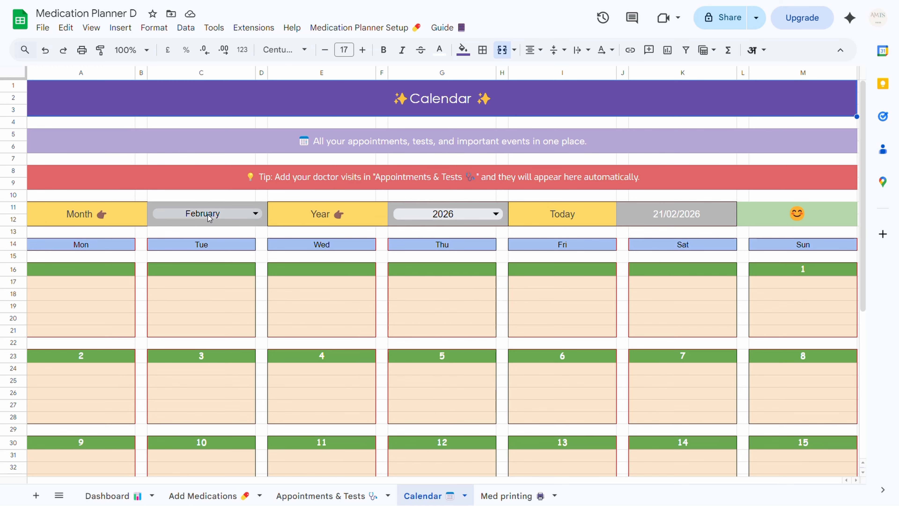
pyautogui.click(211, 216)
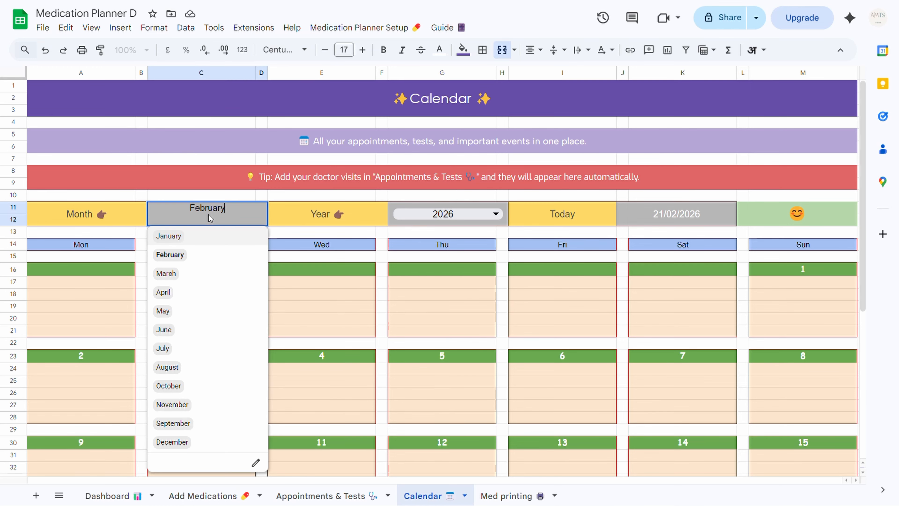
pyautogui.click(456, 209)
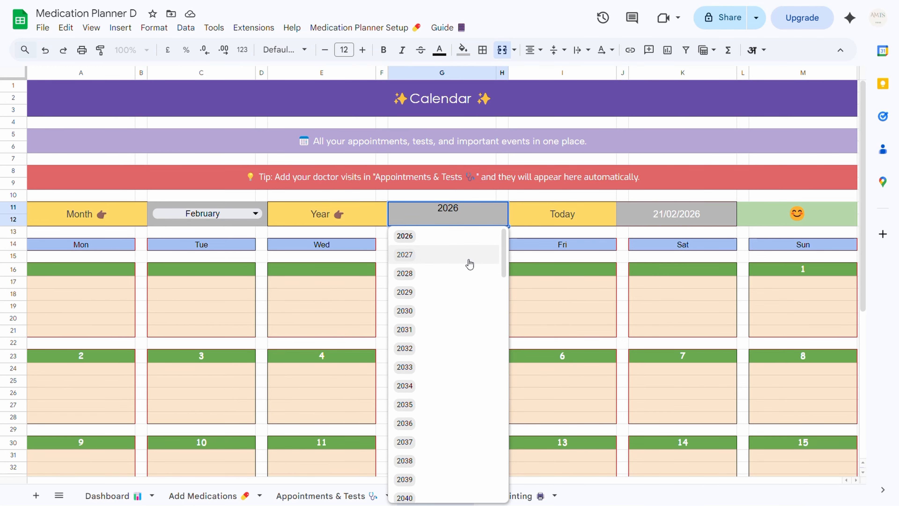
pyautogui.click(562, 282)
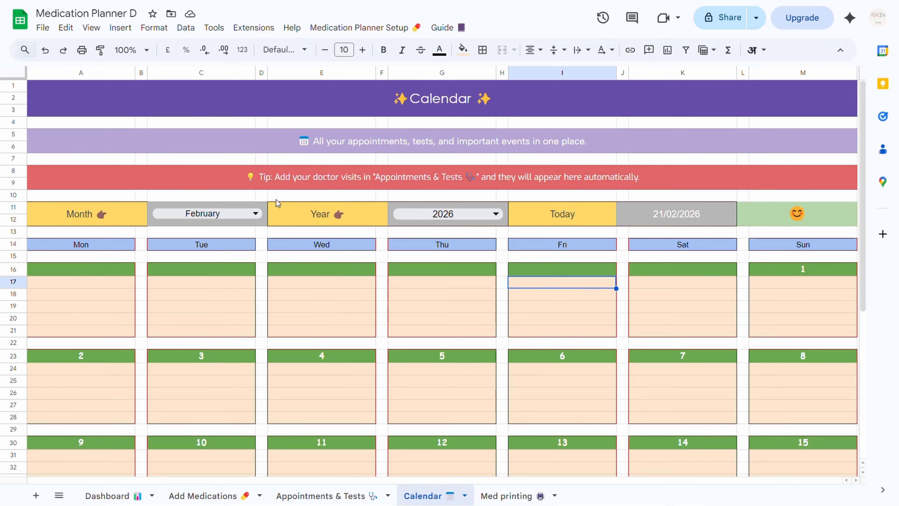
# Step: Examine the calendar entries for February 18 and the link behind the 16:00 appointment
pyautogui.scroll(-3, 392, 262)
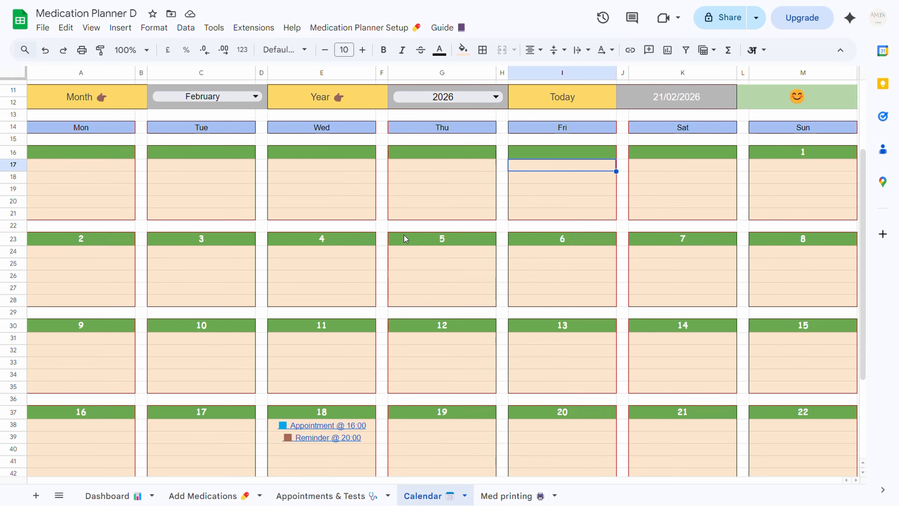
pyautogui.scroll(-3, 404, 234)
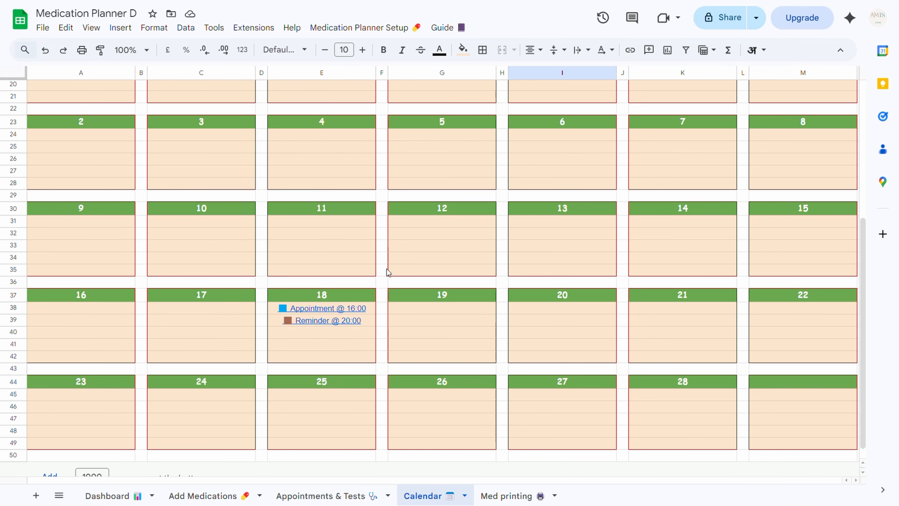
pyautogui.moveTo(322, 307)
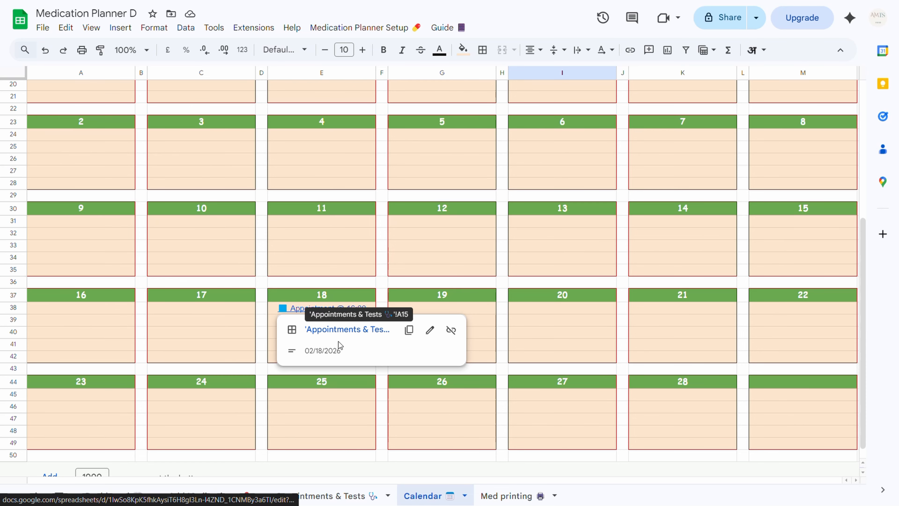
# Step: Review the month and year selectors and daily checklists on the Med printing sheet, and the summary on the Dashboard
pyautogui.click(506, 496)
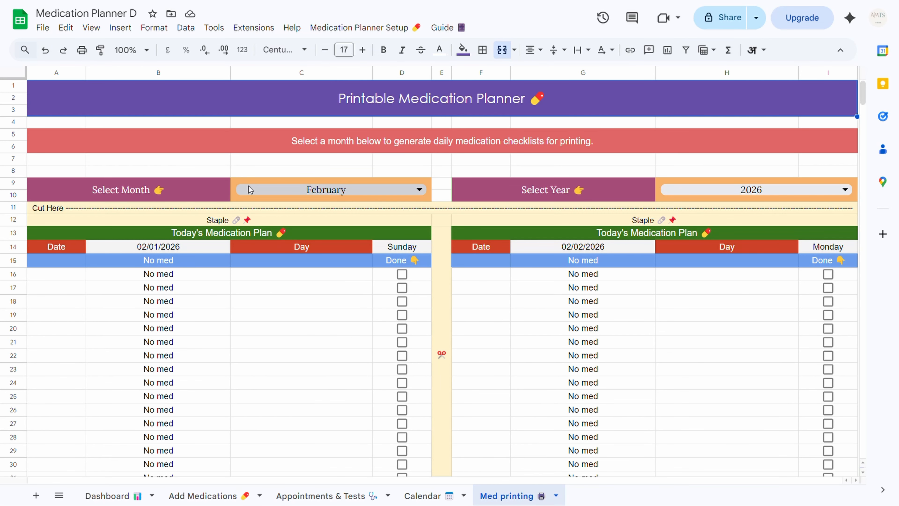
pyautogui.click(375, 184)
pyautogui.click(705, 187)
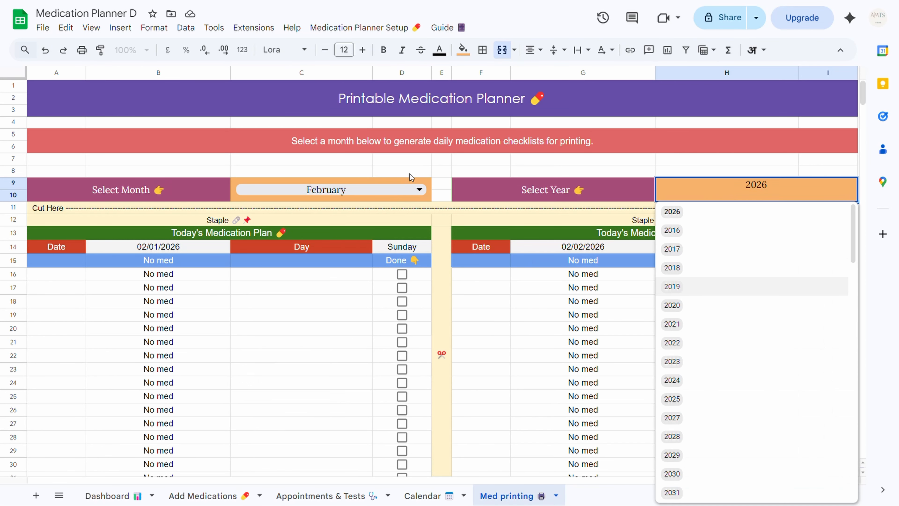
pyautogui.click(439, 160)
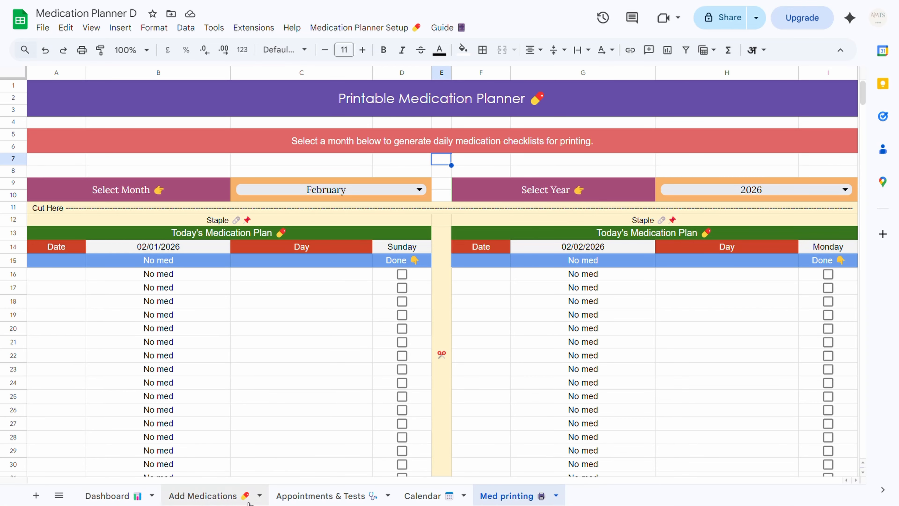
pyautogui.scroll(-12, 532, 221)
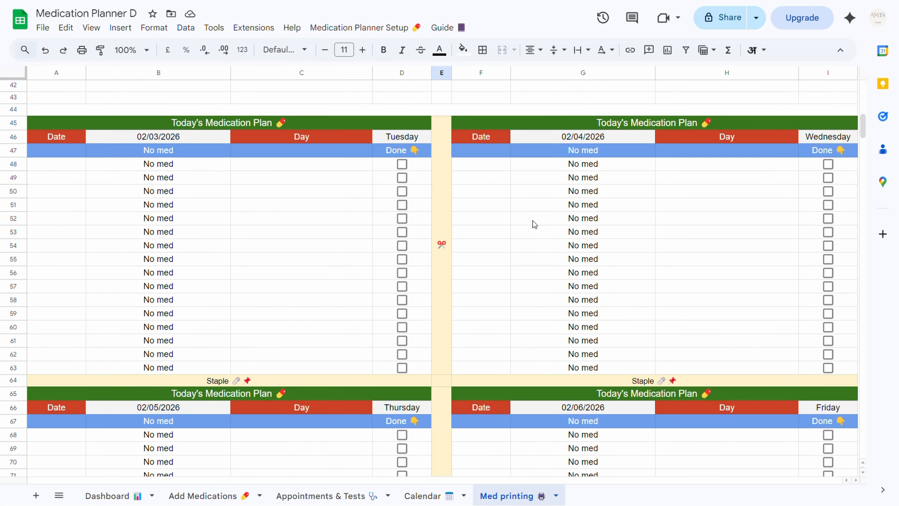
pyautogui.scroll(-20, 533, 220)
pyautogui.scroll(-18, 541, 219)
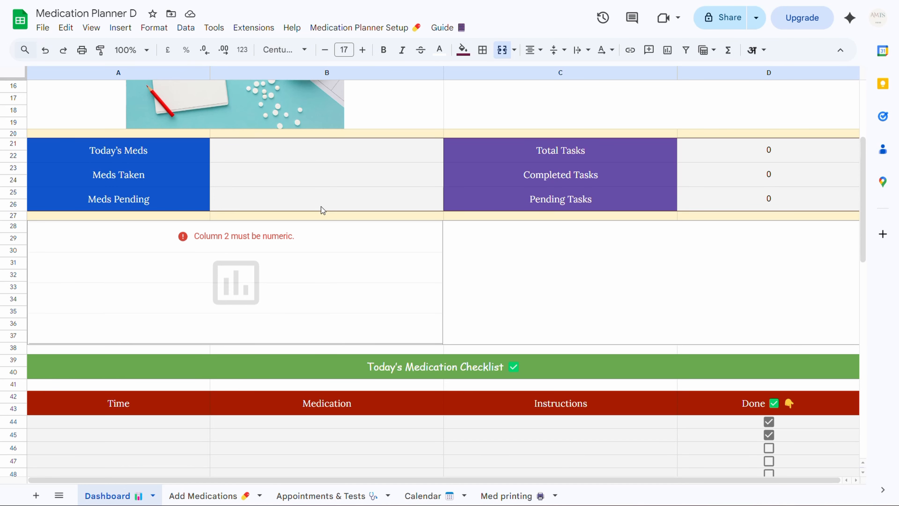
pyautogui.click(321, 211)
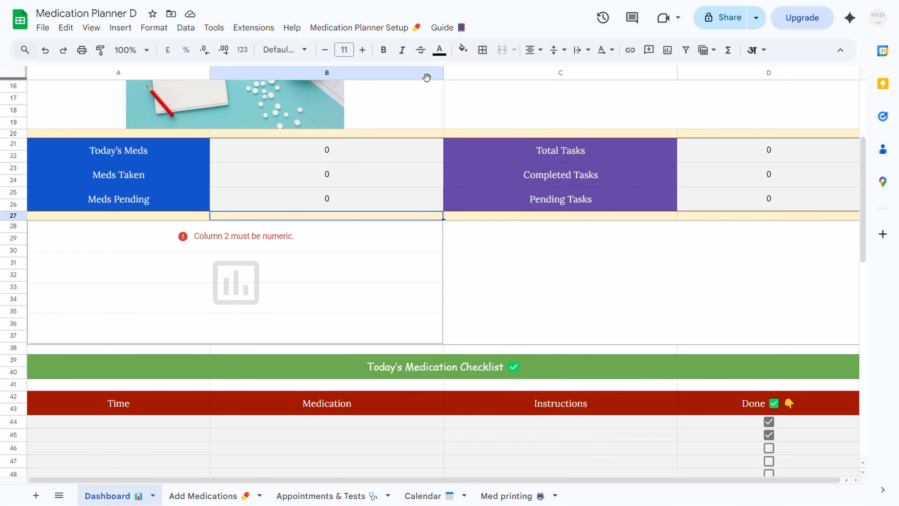
pyautogui.scroll(5, 438, 121)
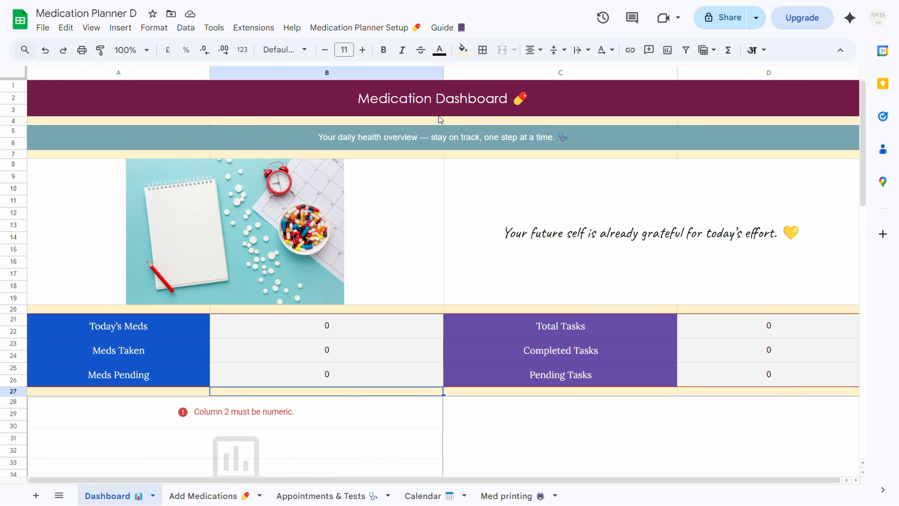
# Step: Add medication m8 with the time 15:00 in the first empty row of the Add Medications sheet
pyautogui.click(213, 496)
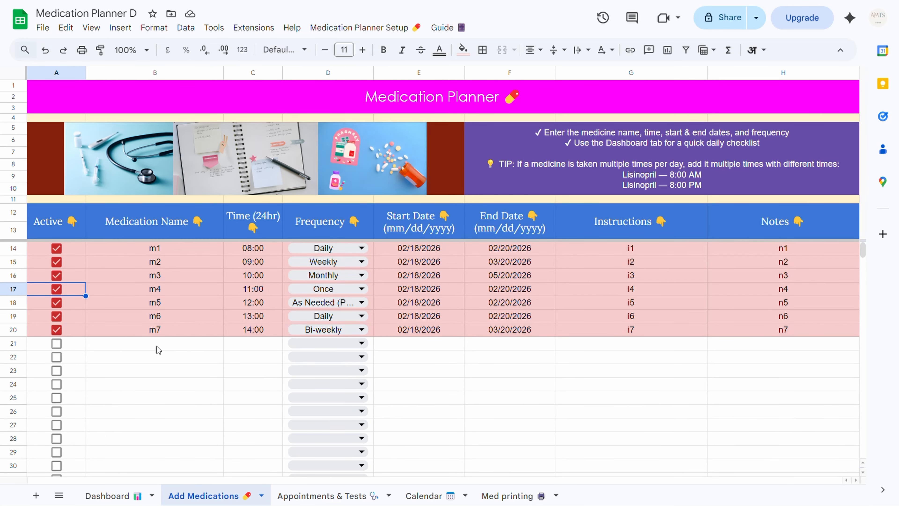
pyautogui.click(172, 328)
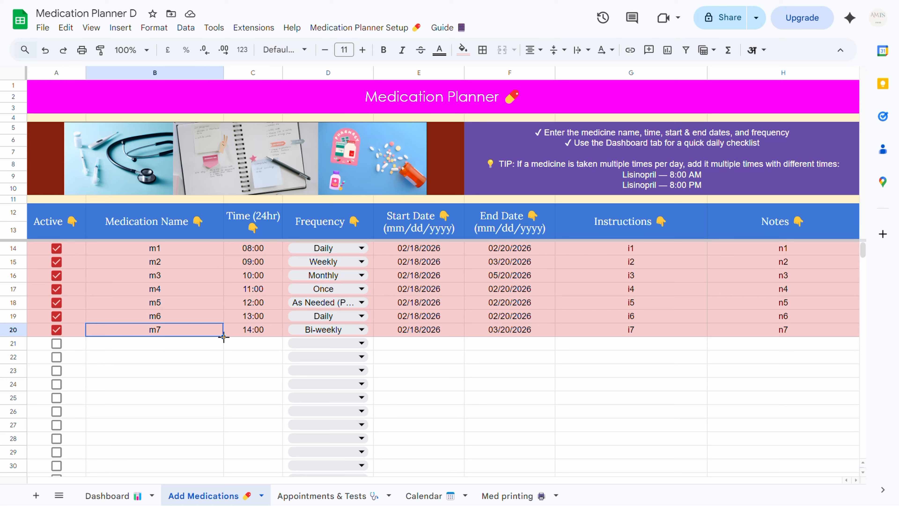
pyautogui.click(162, 349)
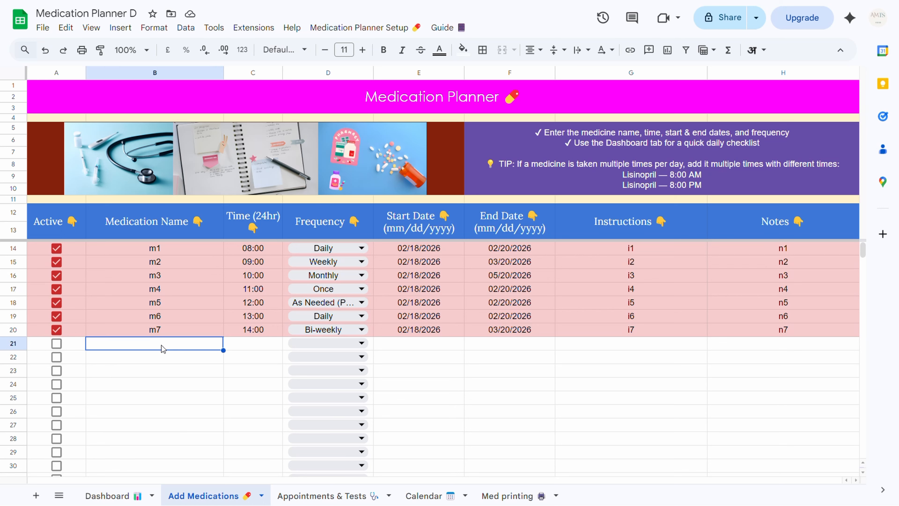
pyautogui.write('m8')
pyautogui.click(261, 345)
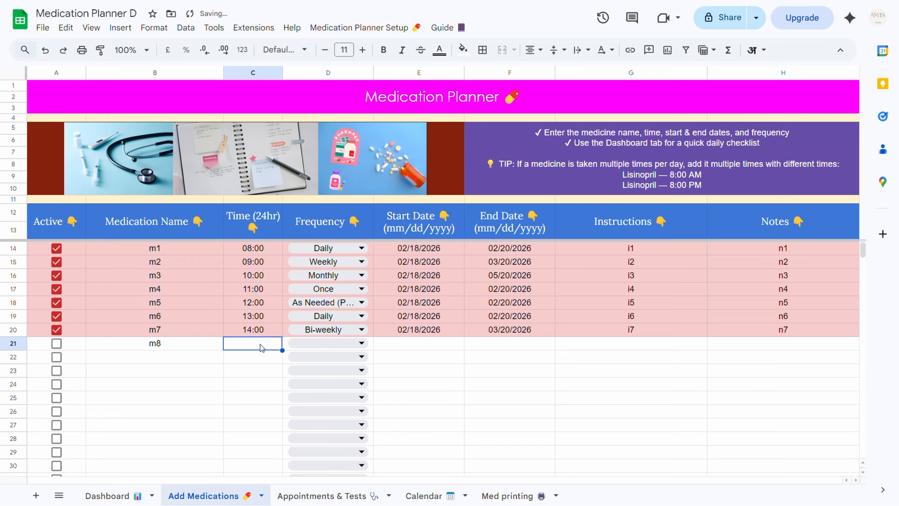
pyautogui.write('15')
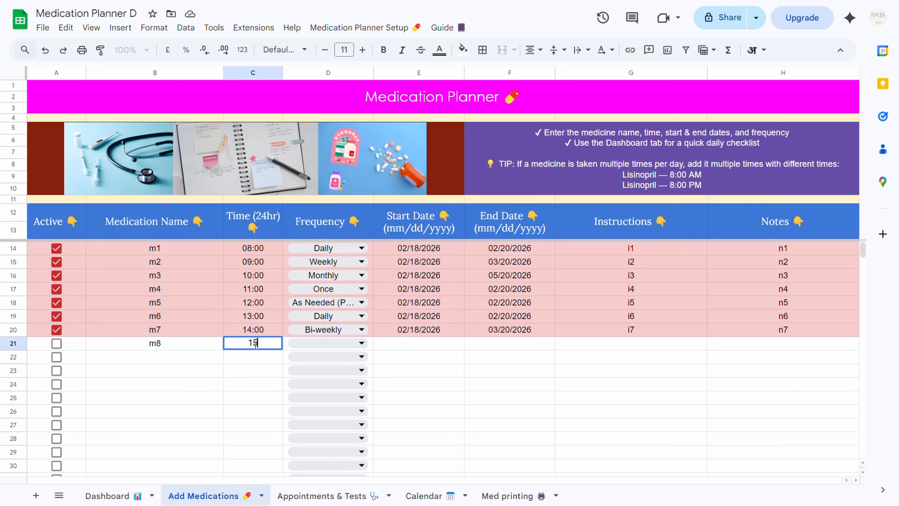
pyautogui.write(':00')
pyautogui.click(265, 371)
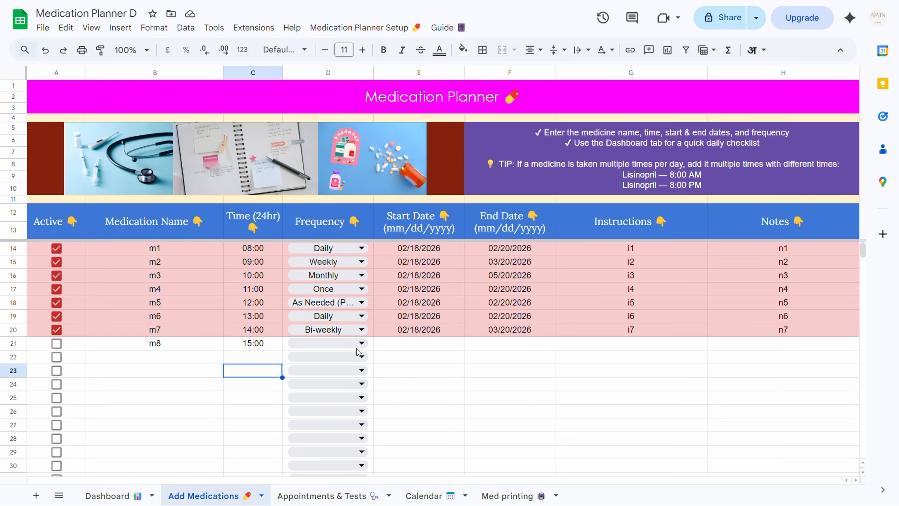
# Step: Set m8's frequency to Daily, its start date to 02/21/2026 and its end date to 03/12/2026
pyautogui.click(315, 343)
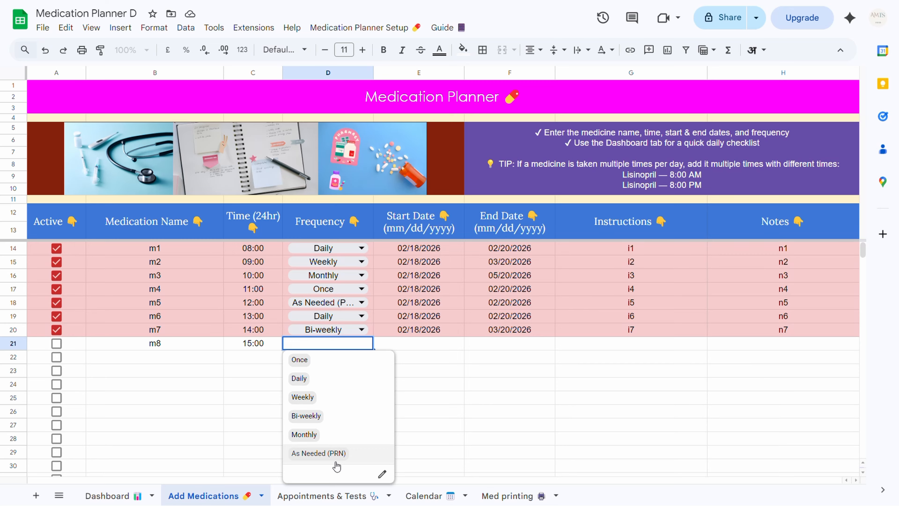
pyautogui.click(303, 388)
pyautogui.click(426, 344)
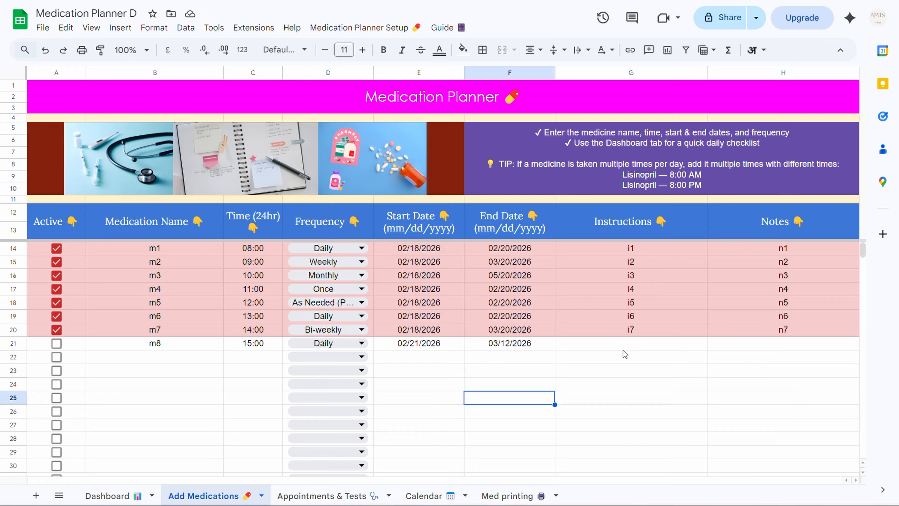
# Step: Enter i8 as the instructions and n8 as the notes for medication m8
pyautogui.click(633, 345)
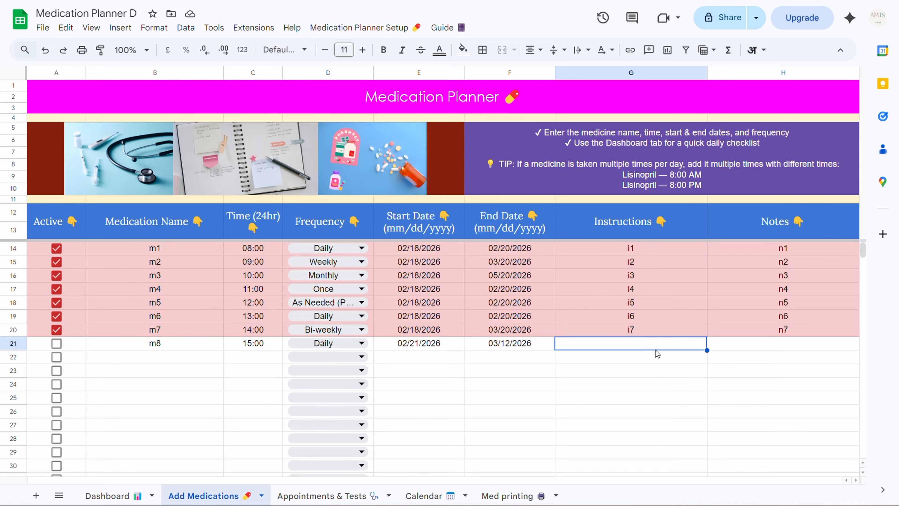
pyautogui.write('i8')
pyautogui.click(789, 348)
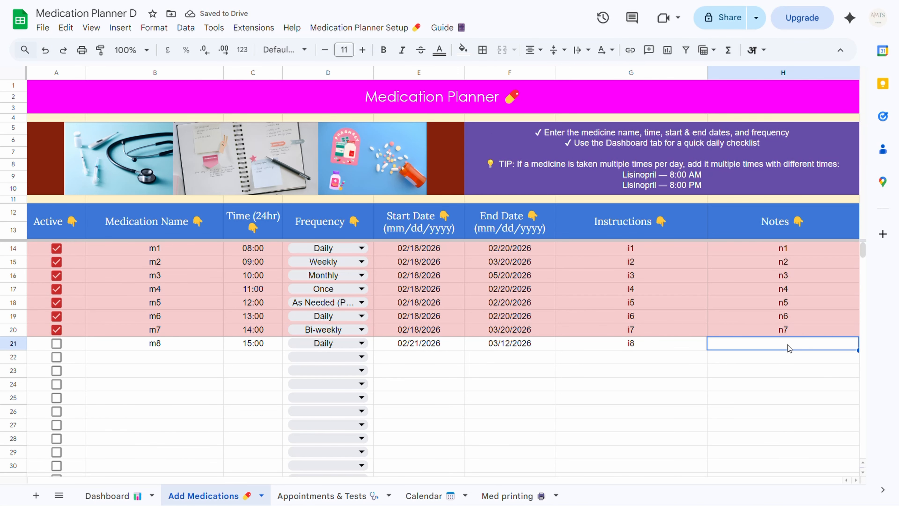
pyautogui.write('n8')
pyautogui.press('Down')
pyautogui.press('Down')
pyautogui.press('Down')
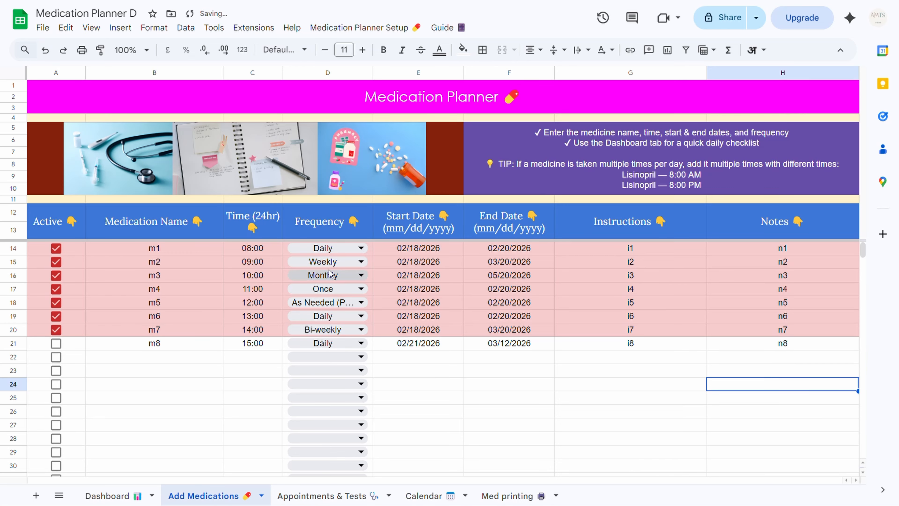
# Step: Toggle m8's Active checkbox to try it out, leaving the medication marked as active
pyautogui.click(56, 343)
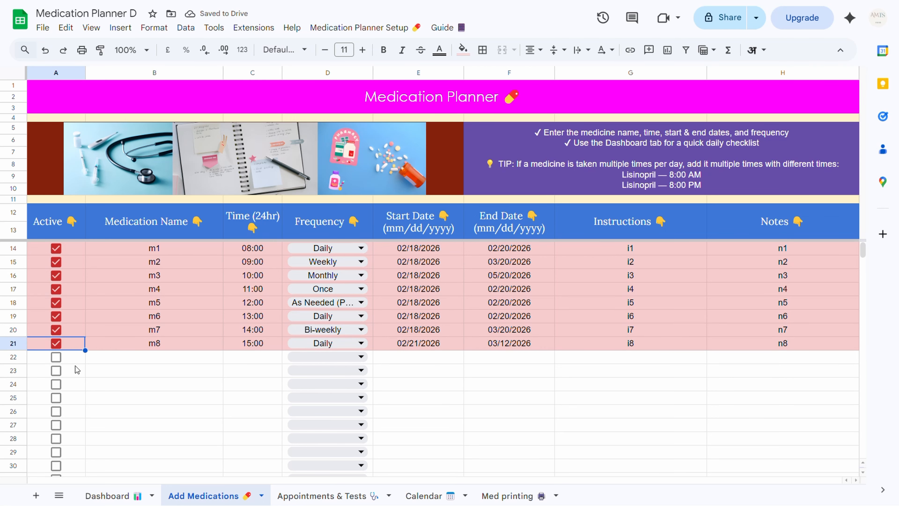
pyautogui.click(57, 346)
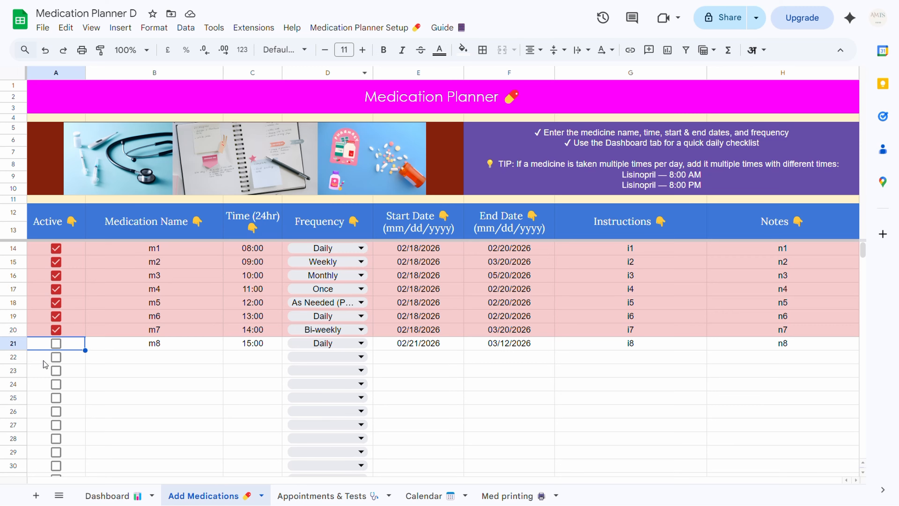
pyautogui.click(56, 346)
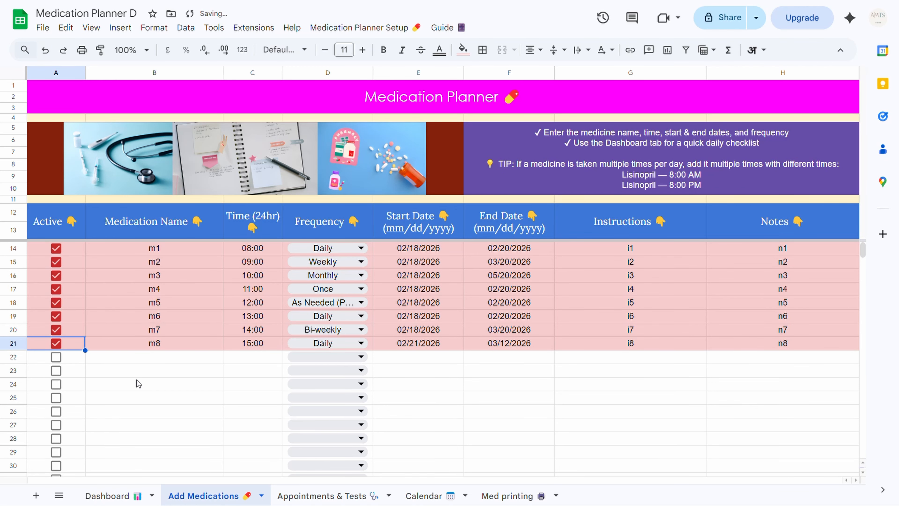
pyautogui.click(137, 383)
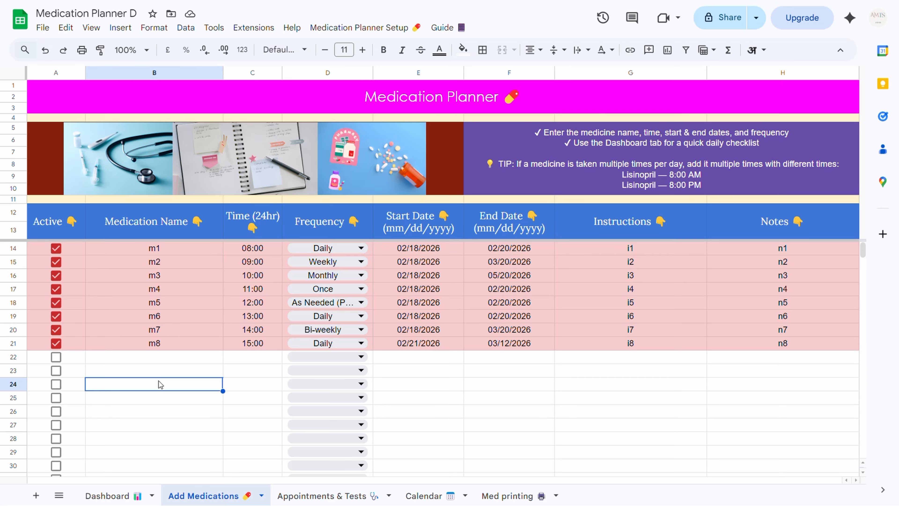
pyautogui.click(184, 359)
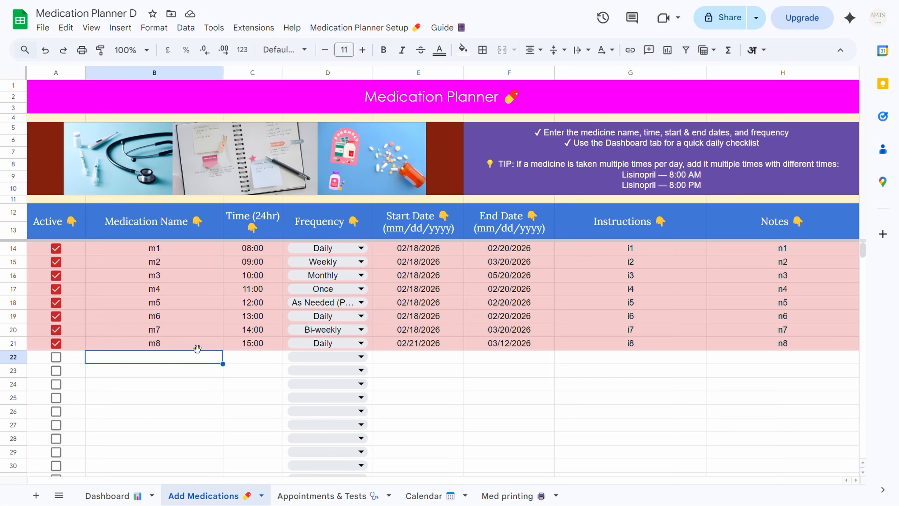
# Step: Add two more medication entries named m8 in the two empty rows below the existing m8 row
pyautogui.click(178, 345)
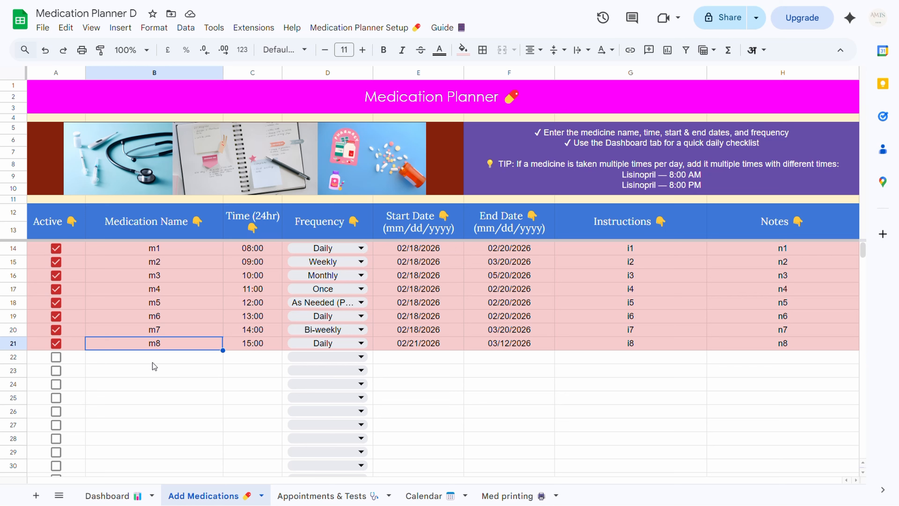
pyautogui.click(162, 360)
pyautogui.click(198, 347)
pyautogui.click(181, 359)
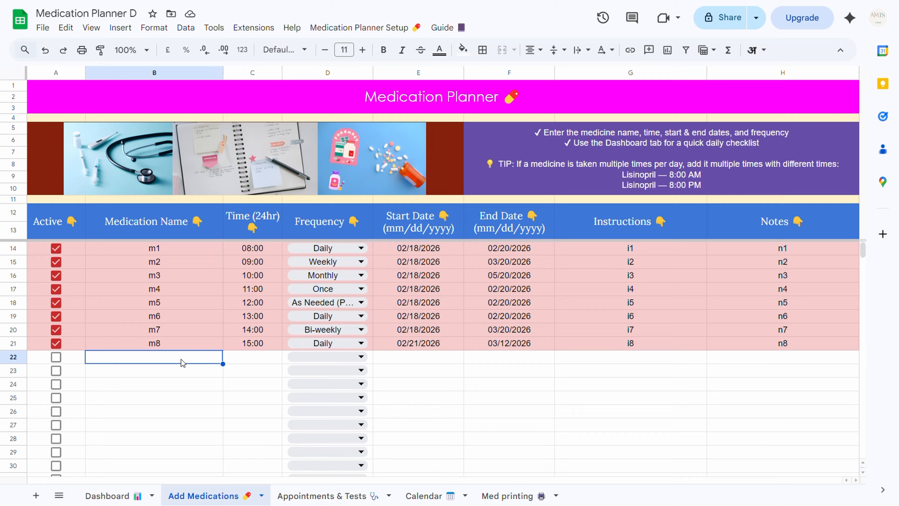
pyautogui.write('m8')
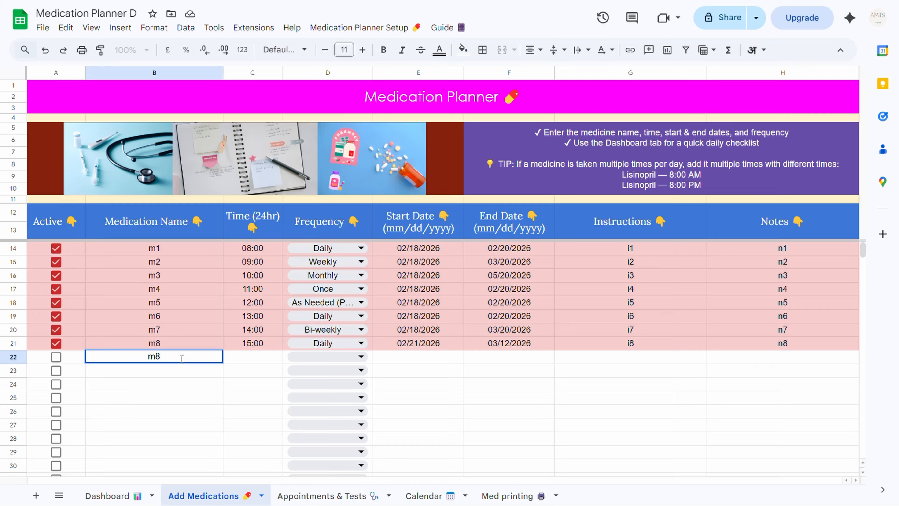
pyautogui.press('Return')
pyautogui.write('m8')
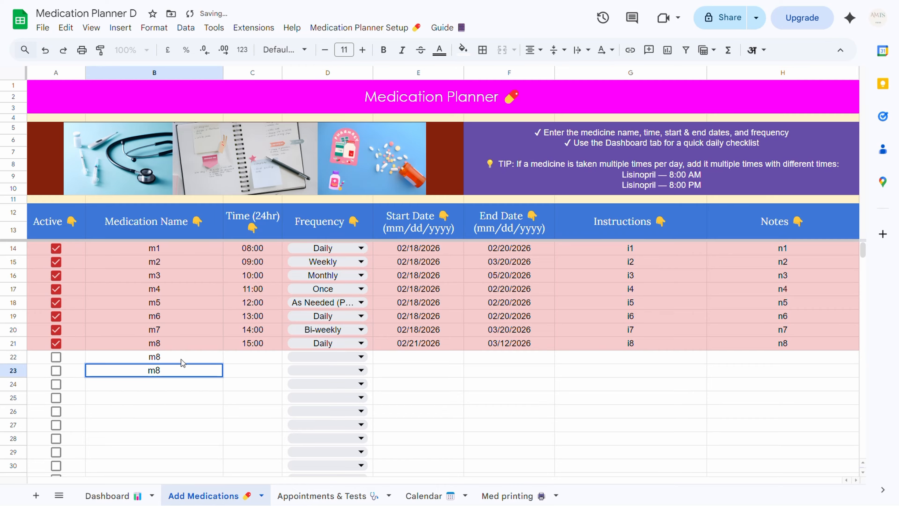
# Step: Fill the time from the first m8 row down into the two new m8 rows
pyautogui.click(261, 357)
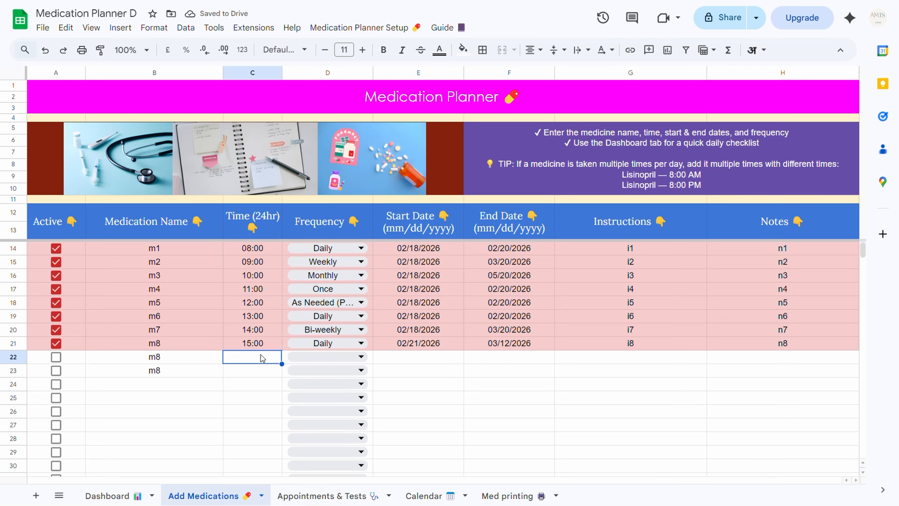
pyautogui.click(272, 343)
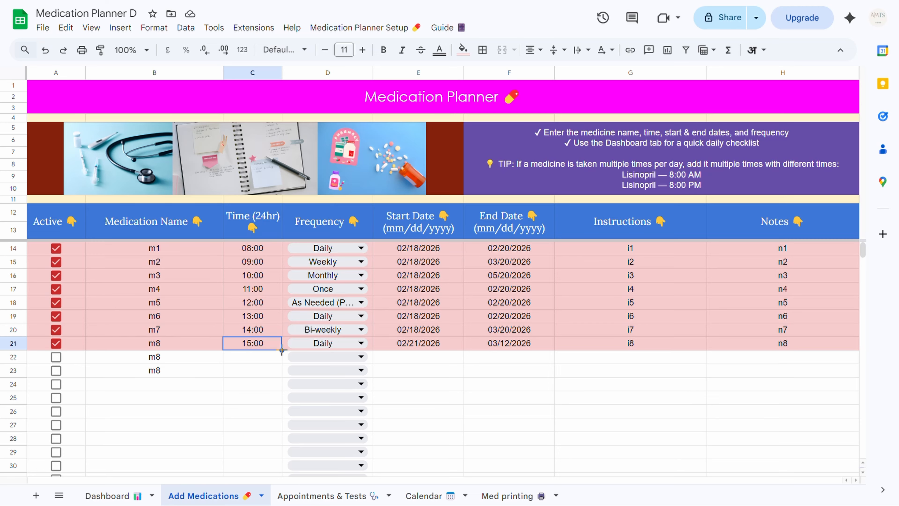
pyautogui.moveTo(282, 350); pyautogui.dragTo(282, 376)
pyautogui.click(213, 387)
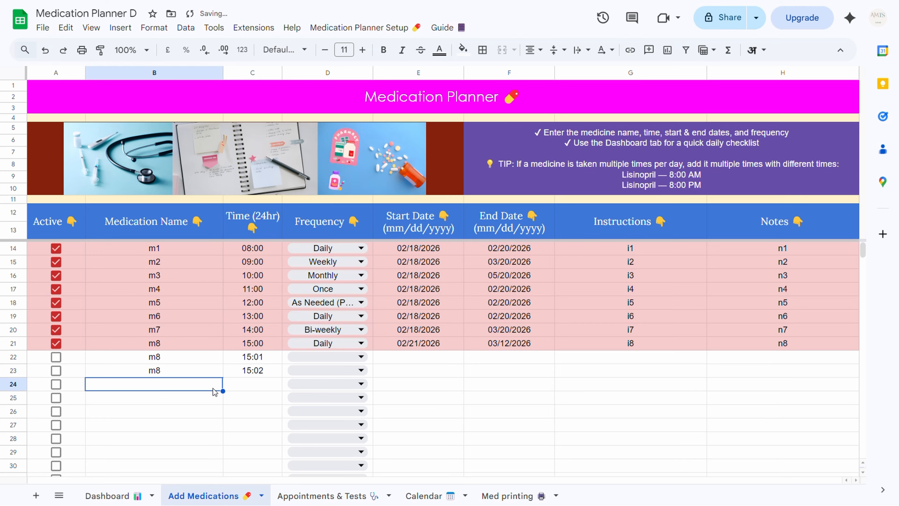
# Step: Change the times of the two new m8 rows to 16:01 and 20:02
pyautogui.doubleClick(253, 357)
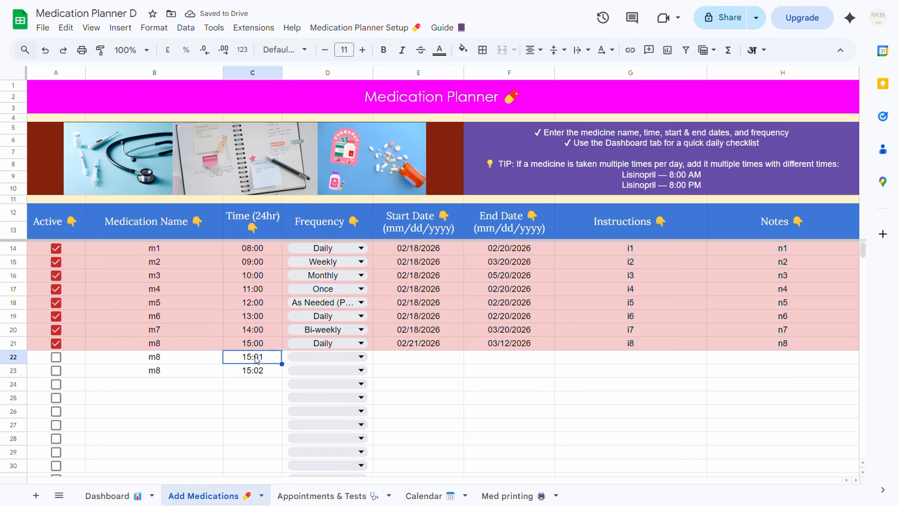
pyautogui.press('BackSpace')
pyautogui.press('BackSpace')
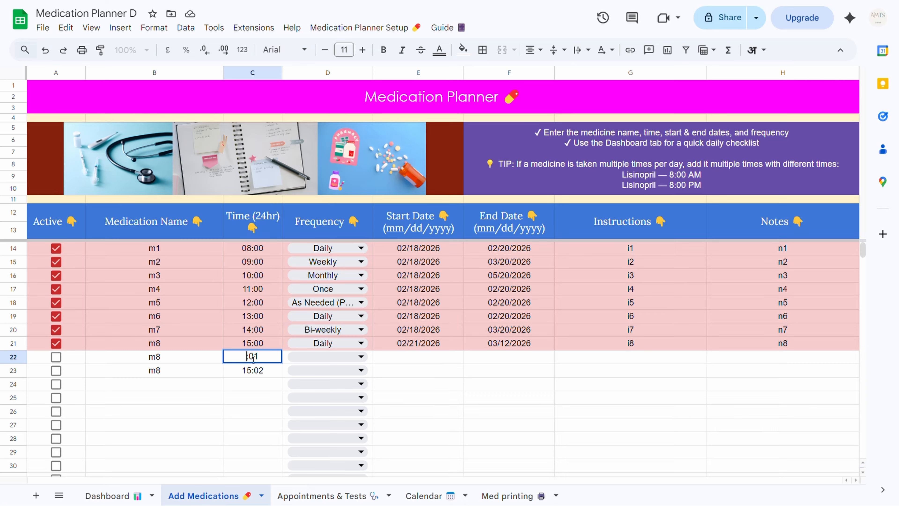
pyautogui.write('16')
pyautogui.doubleClick(250, 370)
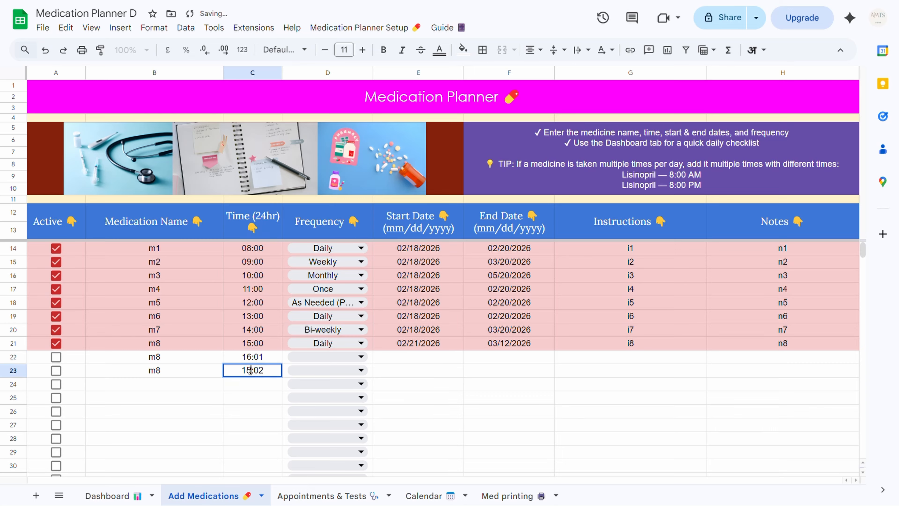
pyautogui.press('BackSpace')
pyautogui.press('BackSpace')
pyautogui.write('20')
pyautogui.click(266, 414)
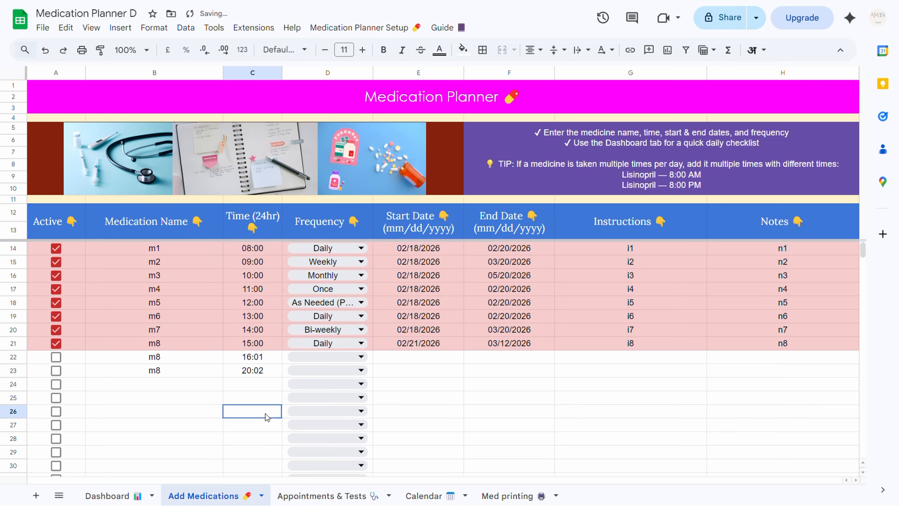
# Step: Set the frequency of both new m8 rows to Daily
pyautogui.click(336, 358)
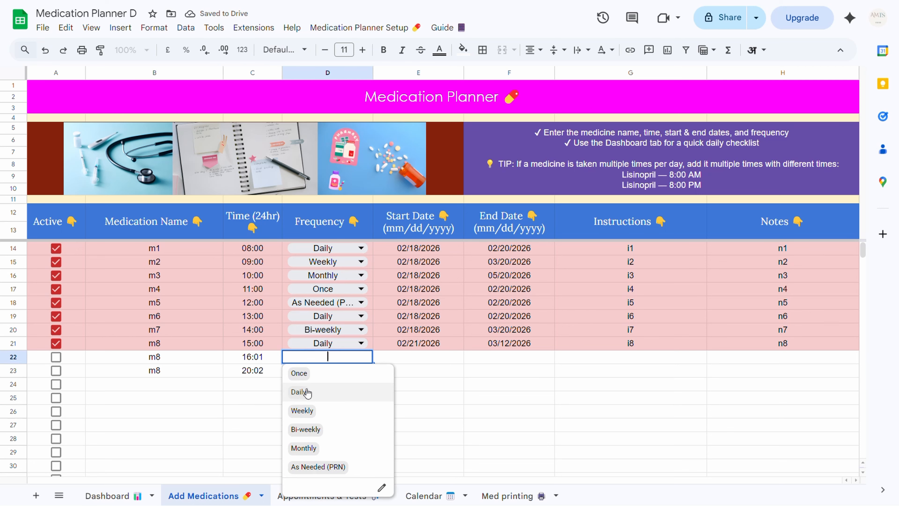
pyautogui.click(300, 392)
pyautogui.click(335, 371)
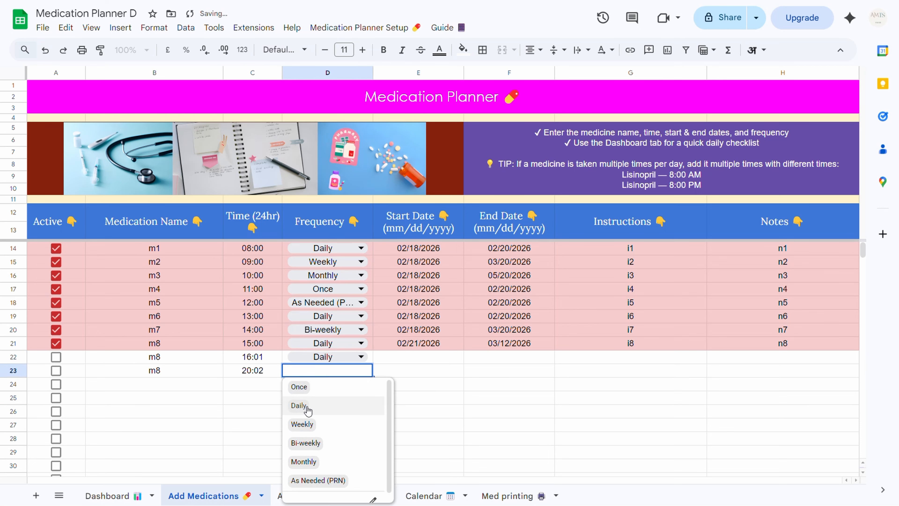
pyautogui.click(302, 405)
# Step: Copy the start date 02/21/2026, end date 03/12/2026, instructions i8 and notes n8 from the first m8 row into both new rows
pyautogui.click(428, 355)
pyautogui.click(501, 369)
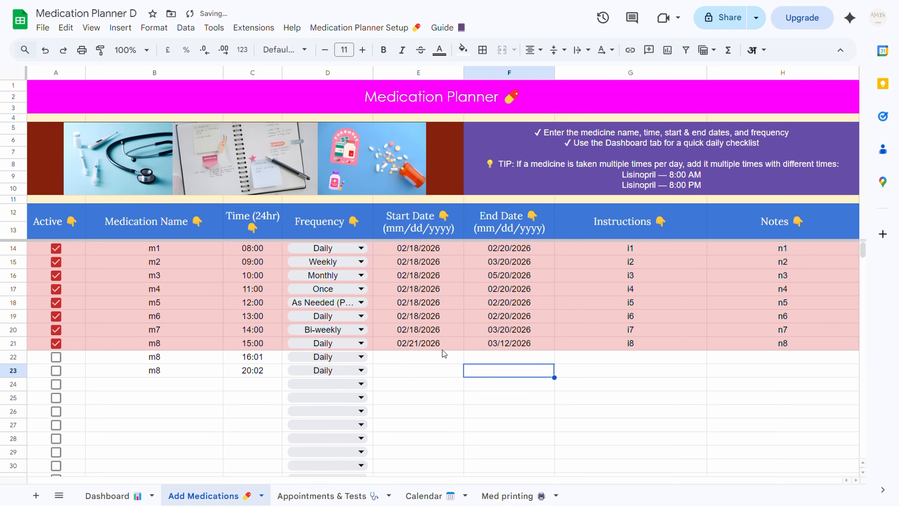
pyautogui.click(441, 347)
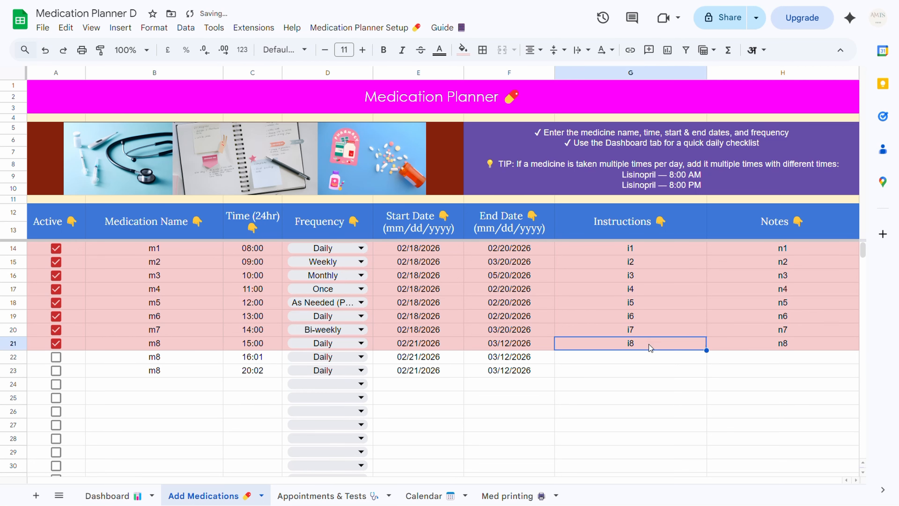
pyautogui.moveTo(649, 345); pyautogui.dragTo(789, 346)
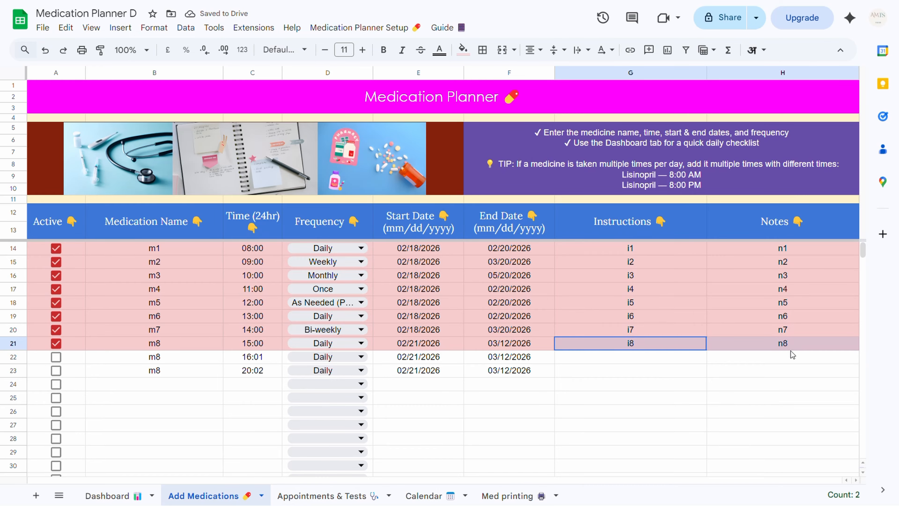
pyautogui.hotkey('ctrl', 'c')
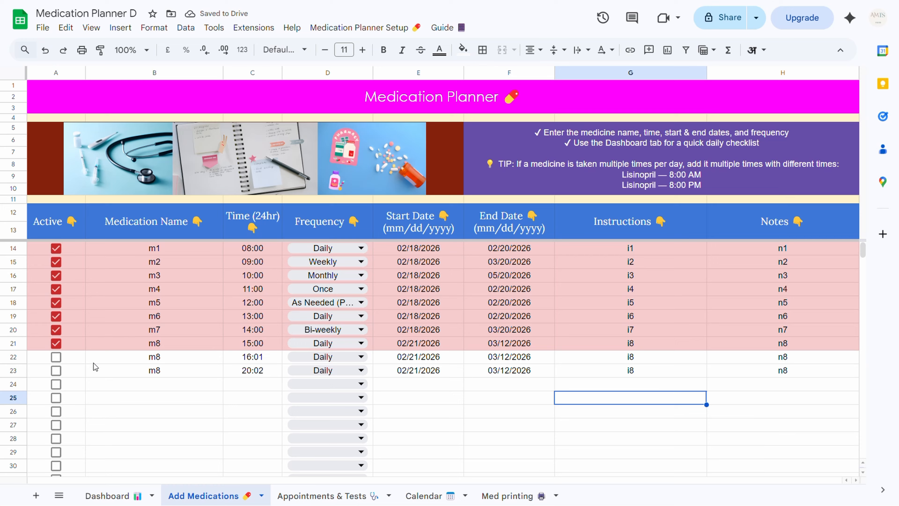
# Step: Mark both new m8 entries as active
pyautogui.click(56, 356)
pyautogui.click(56, 370)
pyautogui.click(154, 424)
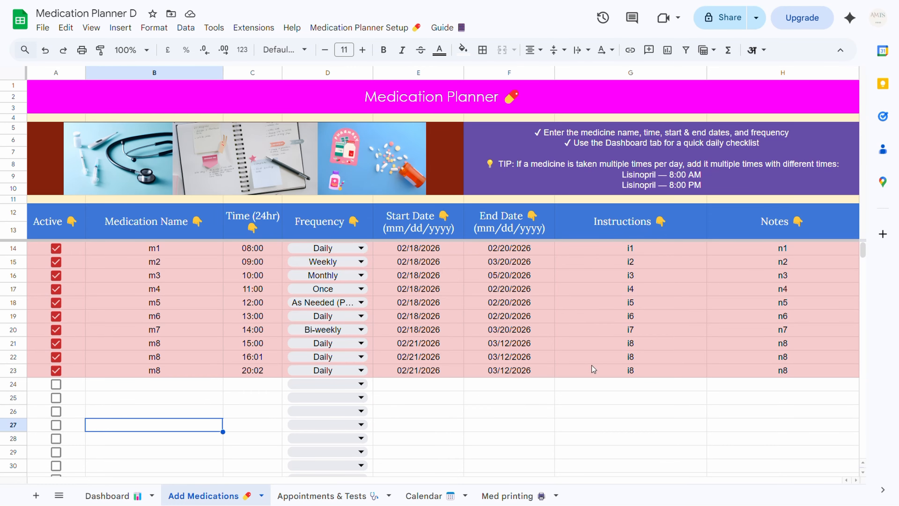
# Step: Add an entry of type Appointment dated 02/21/2026 at 08:00 in the first empty row of the Appointments & Tests sheet
pyautogui.hotkey('ctrl', 'shift', 'pagedown')
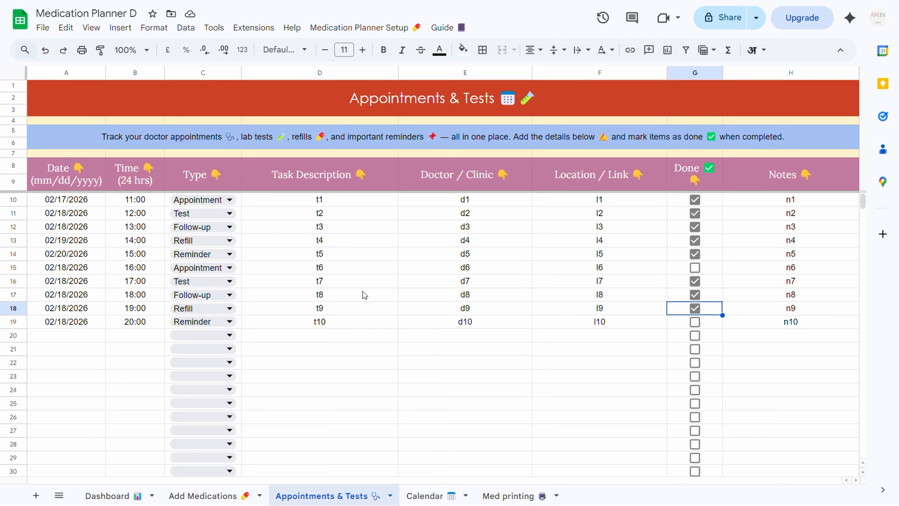
pyautogui.click(207, 336)
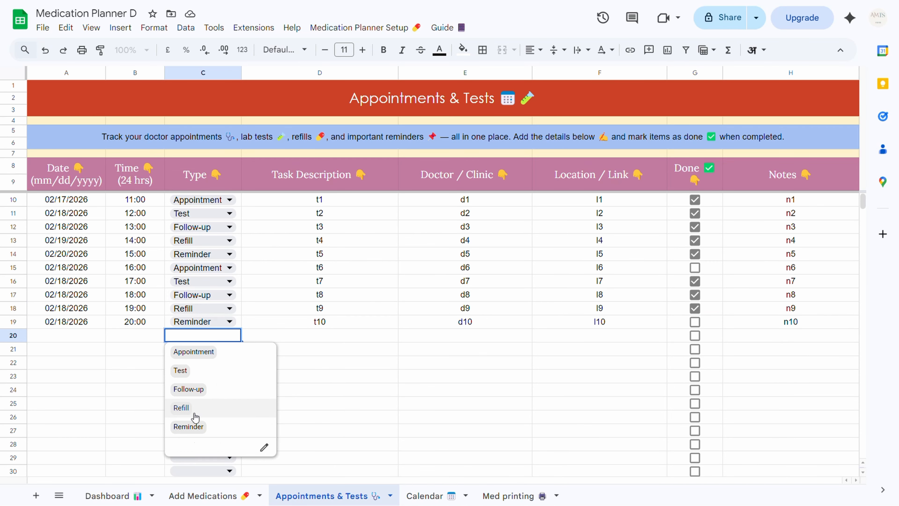
pyautogui.click(55, 336)
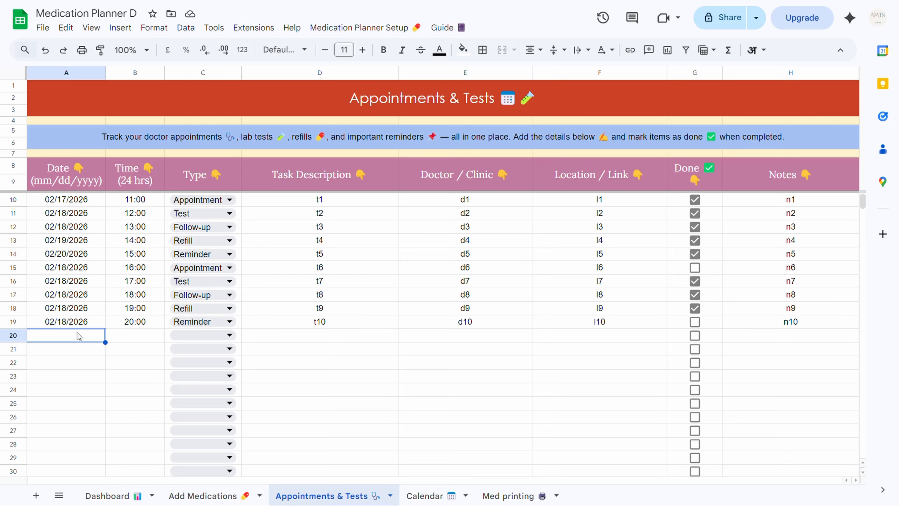
pyautogui.write('02/21/2026')
pyautogui.press('Tab')
pyautogui.write('08:00')
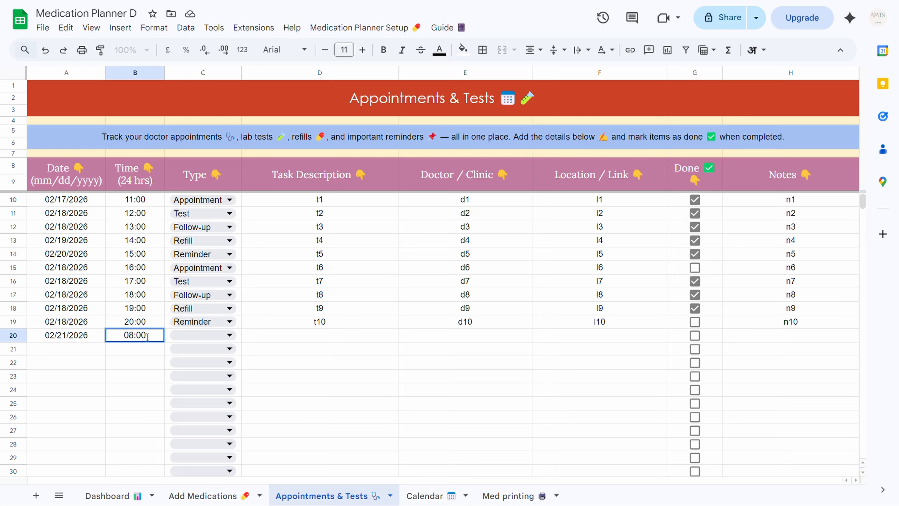
pyautogui.click(208, 334)
pyautogui.click(214, 350)
# Step: Enter t11 as the new appointment's task description, d11 as doctor/clinic, c1 as location and n11 as notes
pyautogui.click(335, 335)
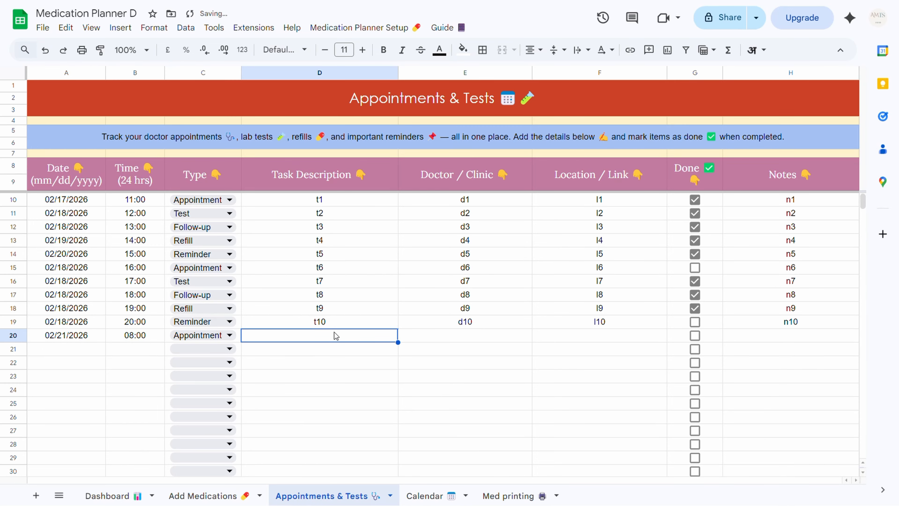
pyautogui.write('t11')
pyautogui.click(478, 336)
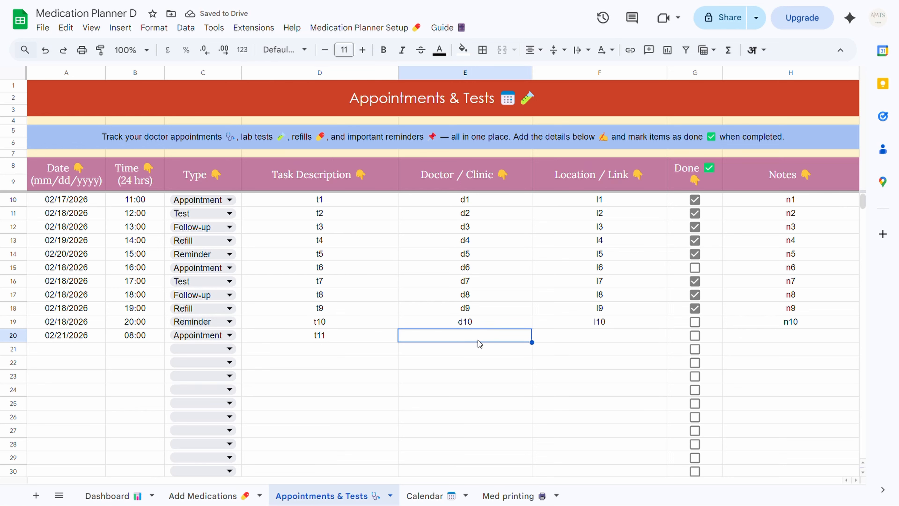
pyautogui.write('d11')
pyautogui.click(611, 339)
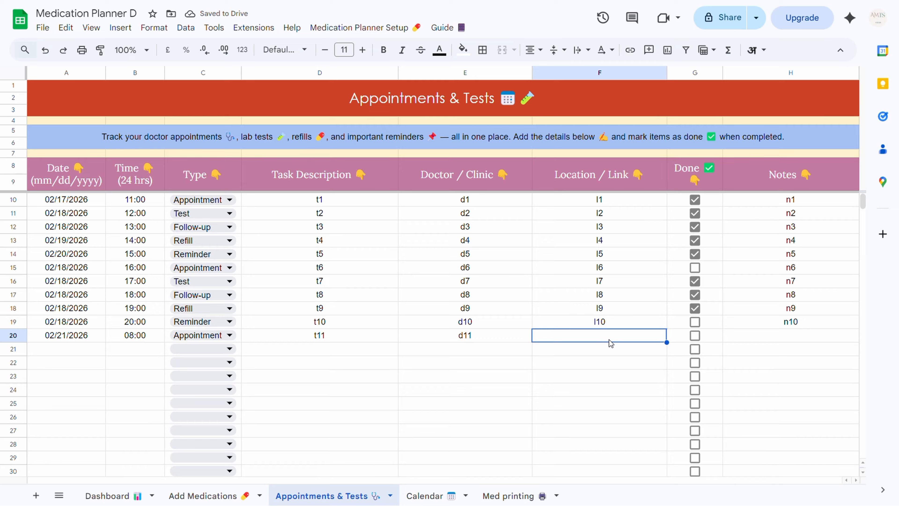
pyautogui.write('c1')
pyautogui.click(766, 337)
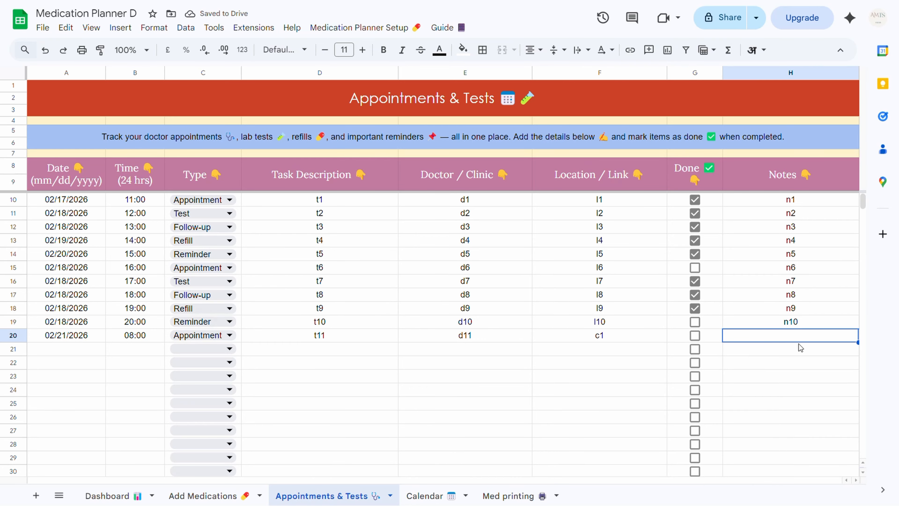
pyautogui.write('n11')
pyautogui.click(602, 403)
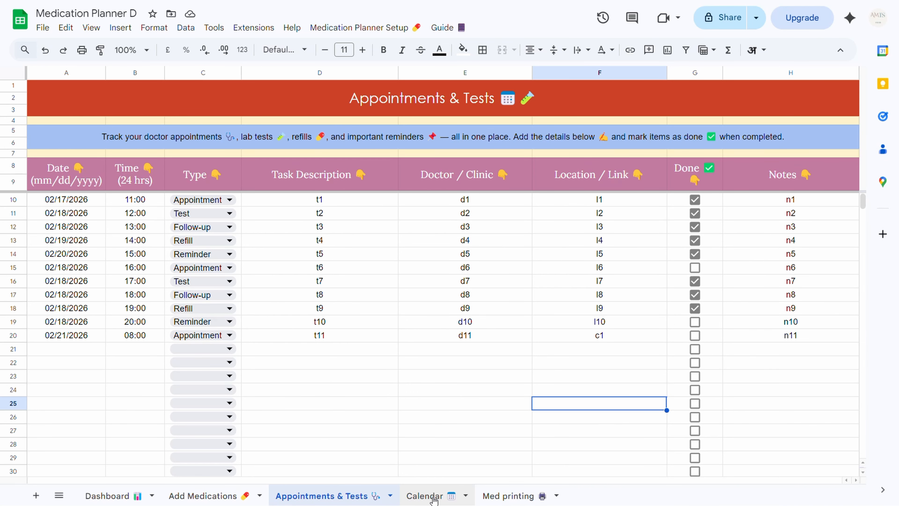
# Step: Switch the Calendar sheet to January and look through the whole month
pyautogui.click(426, 495)
pyautogui.click(236, 215)
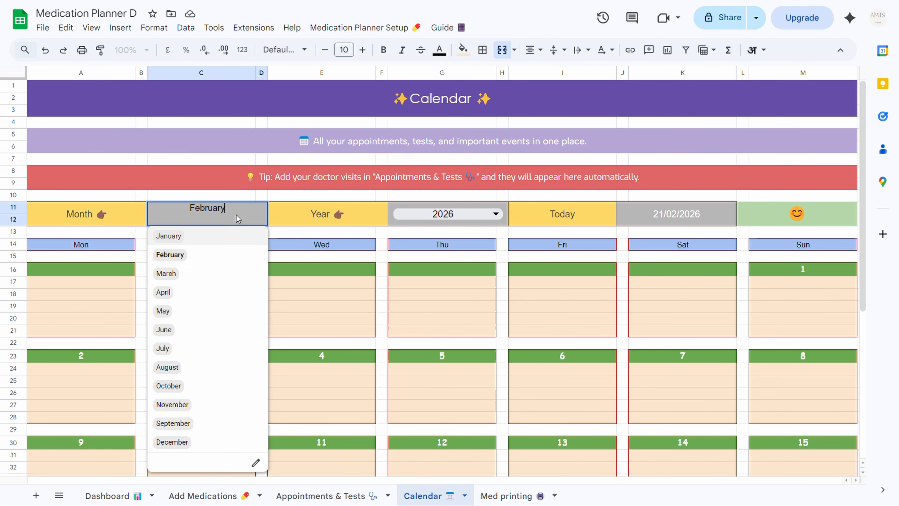
pyautogui.click(192, 236)
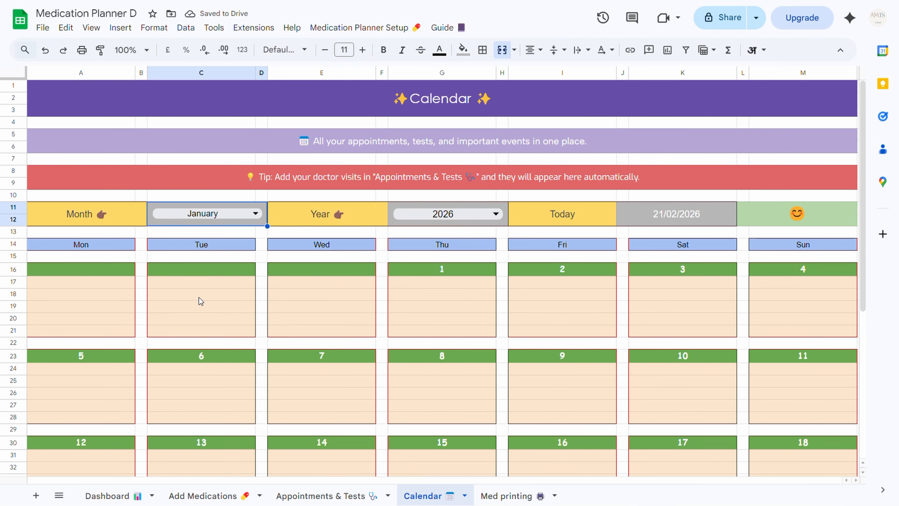
pyautogui.scroll(-5, 466, 345)
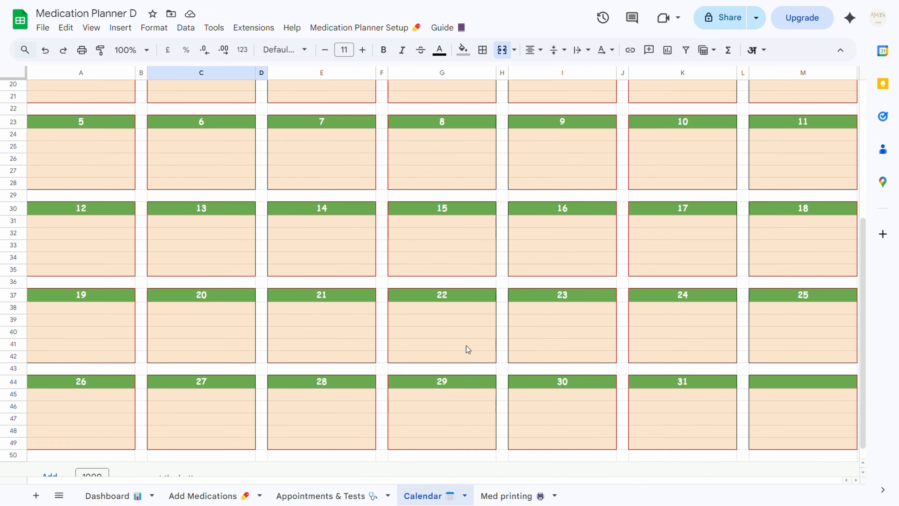
pyautogui.scroll(5, 466, 345)
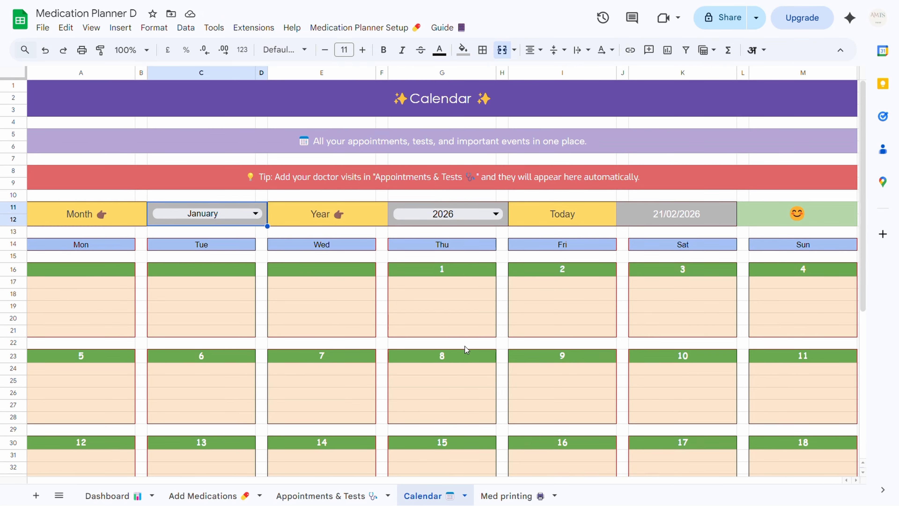
pyautogui.scroll(-3, 465, 347)
pyautogui.scroll(-2, 459, 351)
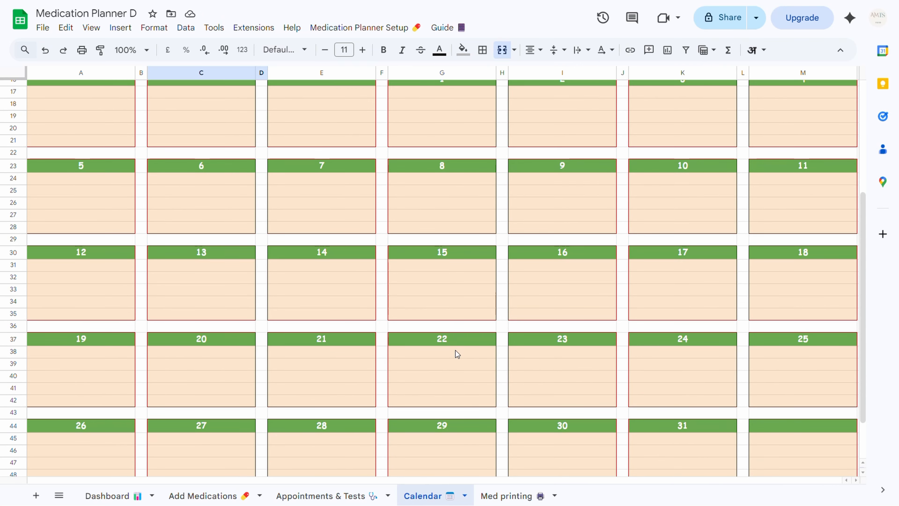
pyautogui.scroll(4, 455, 350)
# Step: Set the calendar month to February and review the month's scheduled entries
pyautogui.click(234, 198)
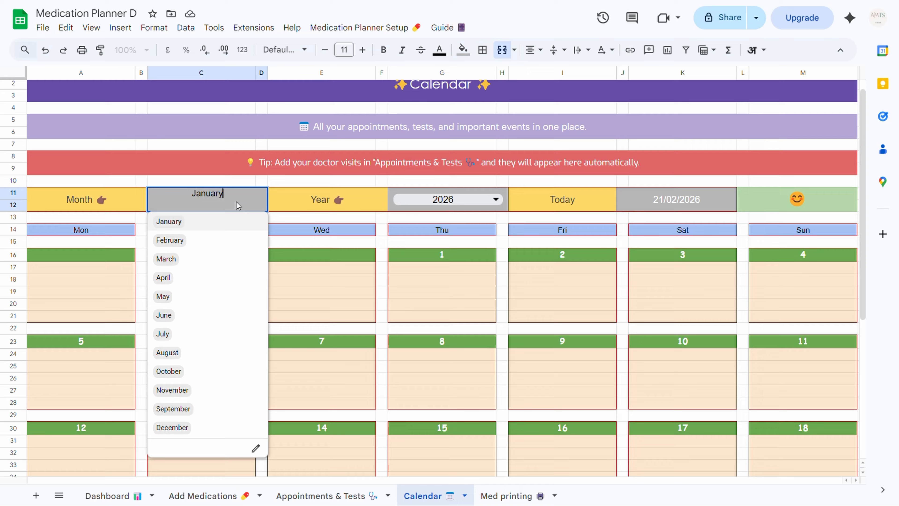
pyautogui.click(204, 247)
pyautogui.click(262, 229)
pyautogui.scroll(-2, 455, 263)
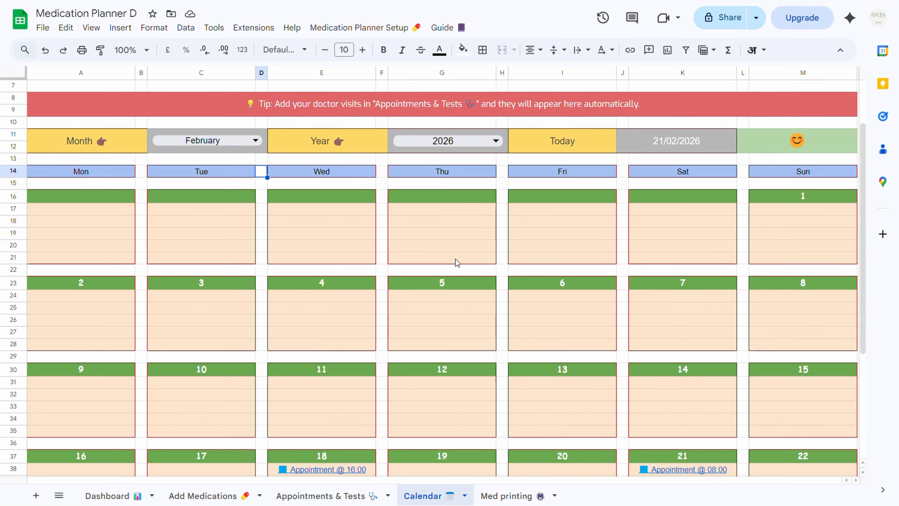
pyautogui.scroll(-3, 455, 260)
pyautogui.scroll(2, 453, 262)
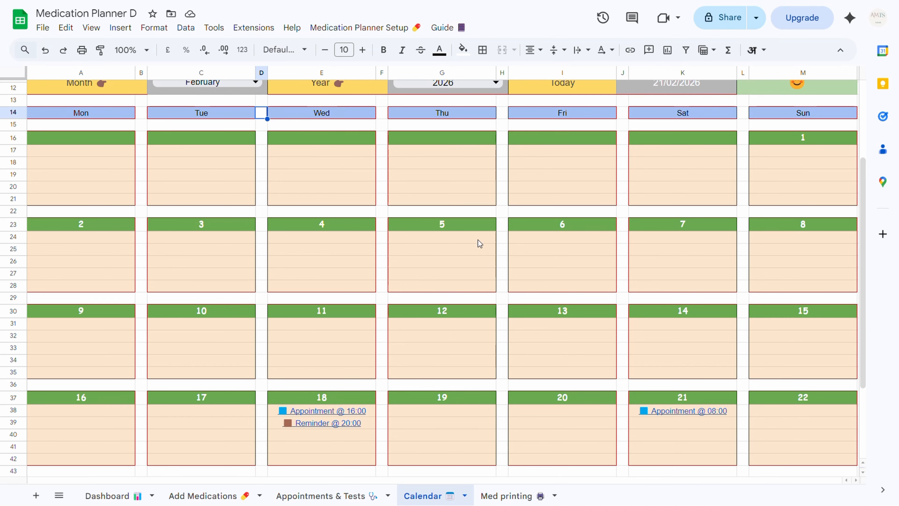
# Step: Inspect the linked appointment on February 18 in the calendar and follow the February 21 appointment's link to its Appointments & Tests entry
pyautogui.scroll(-3, 301, 319)
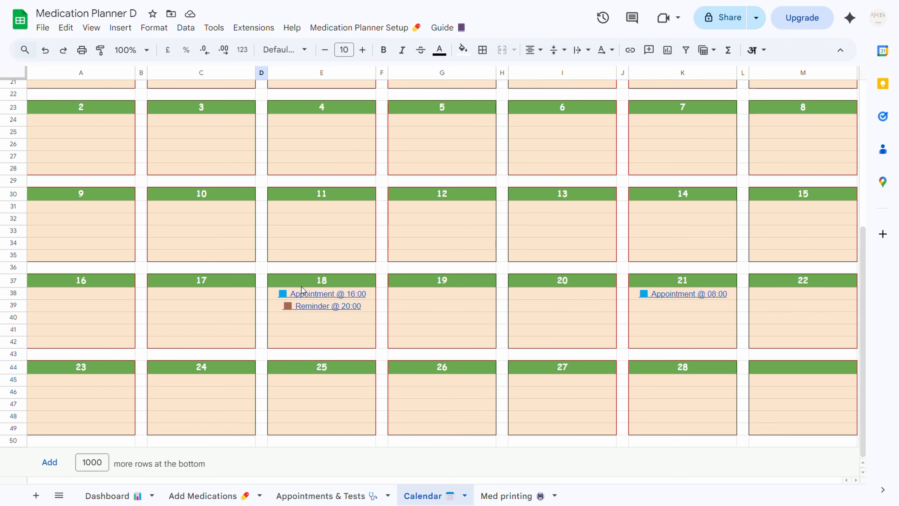
pyautogui.moveTo(325, 298)
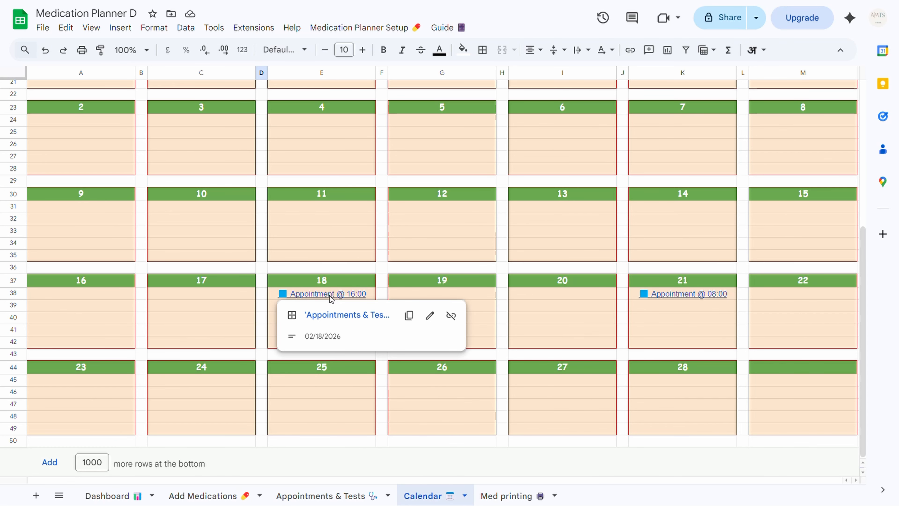
pyautogui.click(263, 318)
pyautogui.click(263, 305)
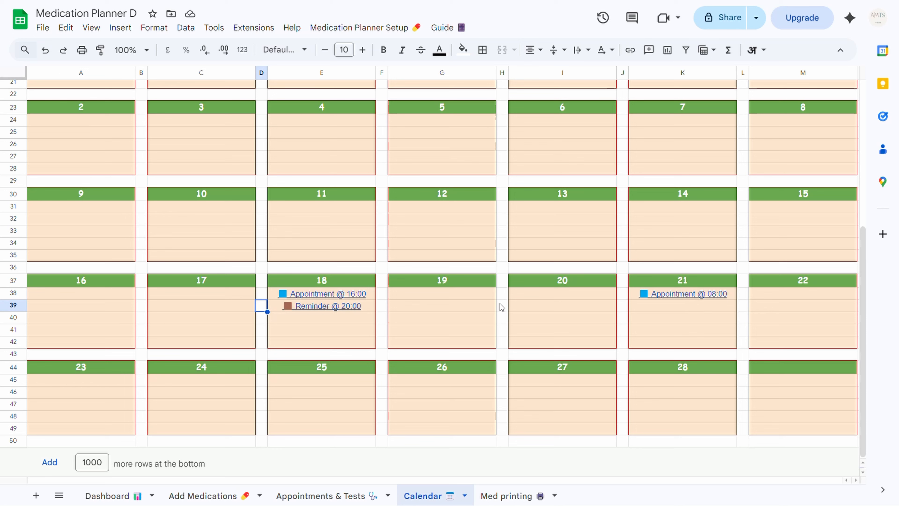
pyautogui.click(675, 299)
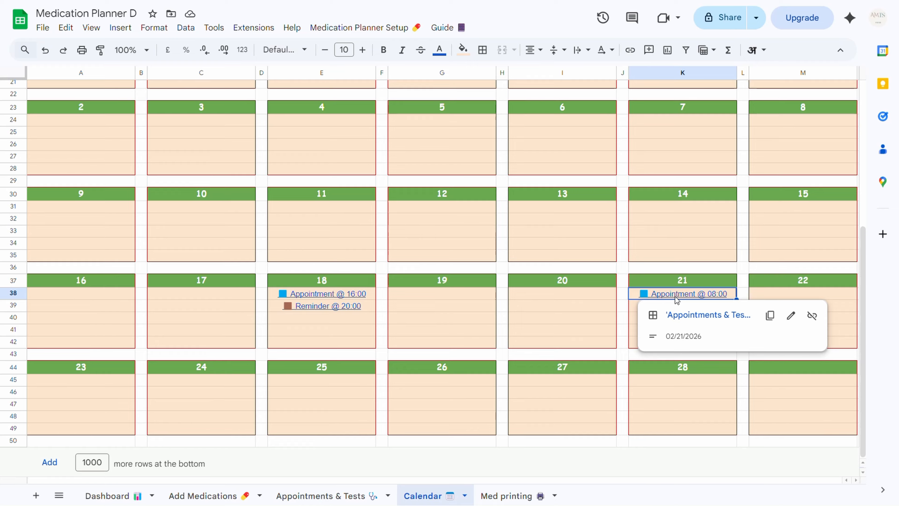
pyautogui.click(679, 318)
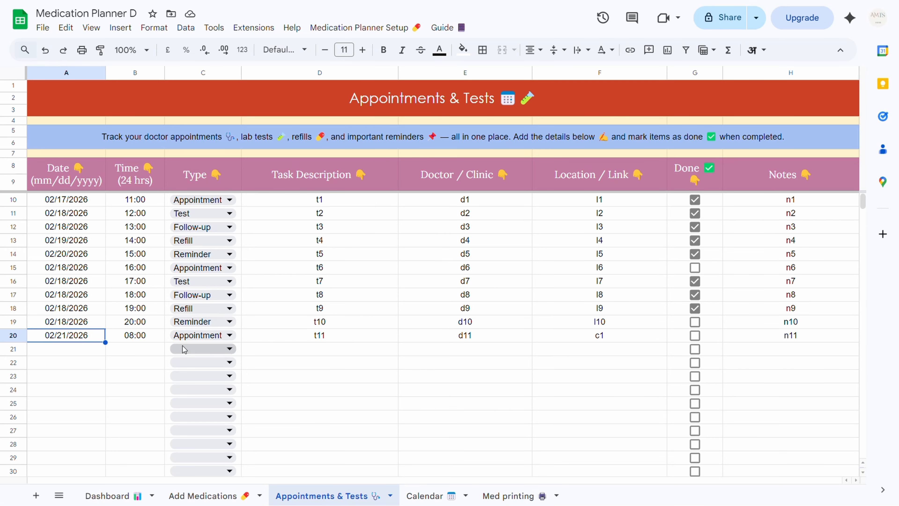
# Step: Open the Med printing sheet and look over the daily medication checklists for February 2026
pyautogui.click(513, 495)
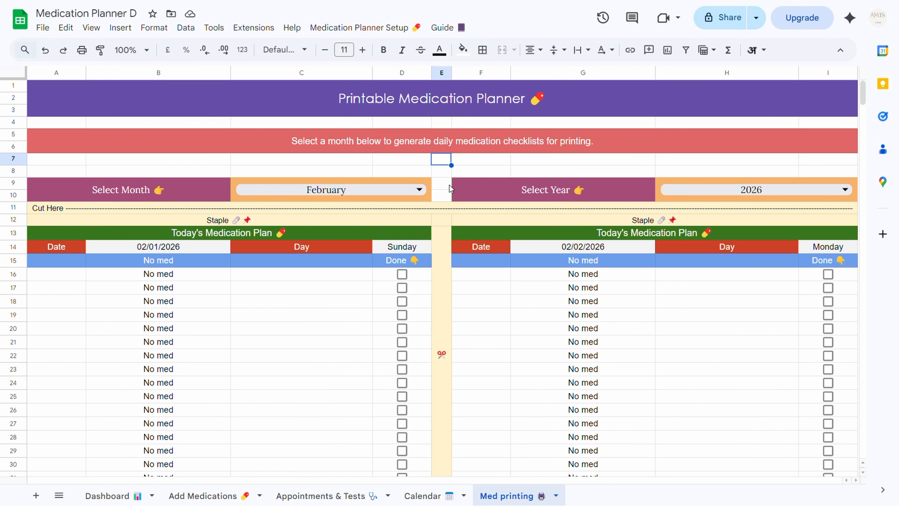
pyautogui.click(386, 190)
pyautogui.click(277, 234)
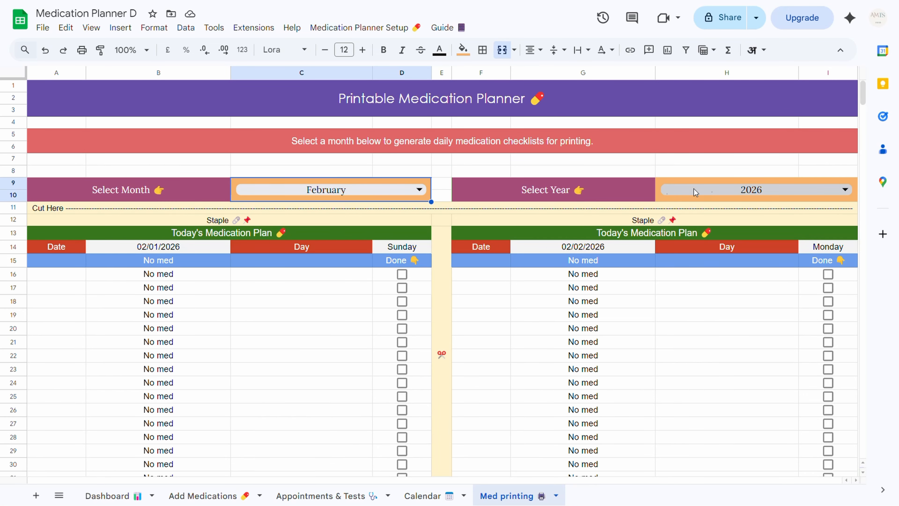
pyautogui.scroll(-2, 483, 234)
pyautogui.scroll(2, 484, 238)
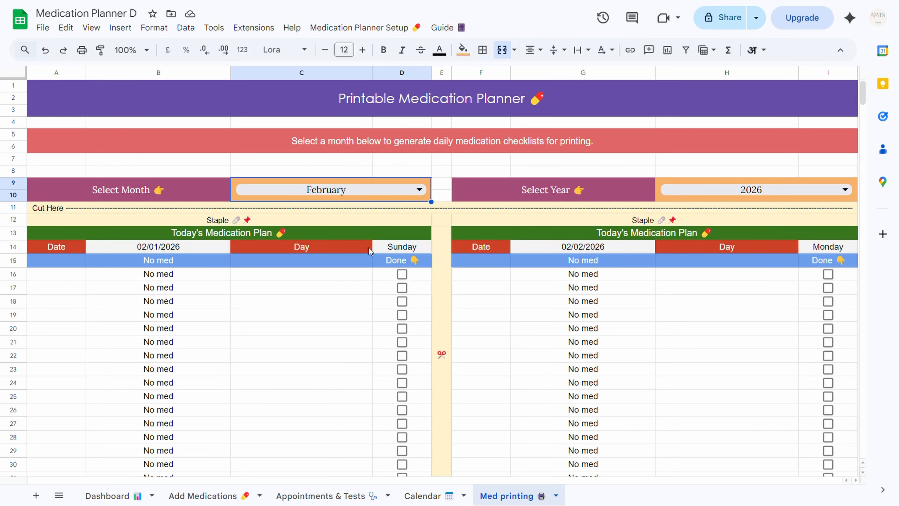
pyautogui.scroll(-12, 384, 258)
pyautogui.scroll(12, 390, 257)
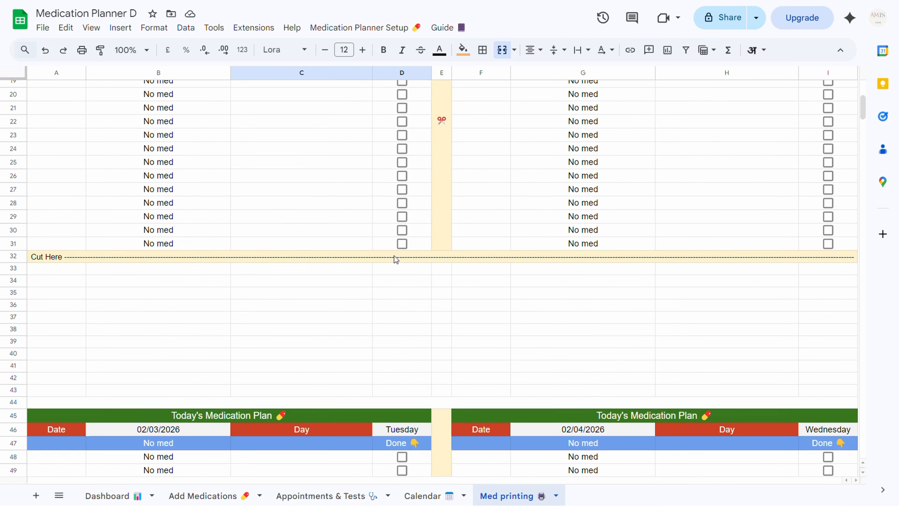
# Step: Set the printable planner's month to March and look through the first days' medication checklists
pyautogui.click(379, 189)
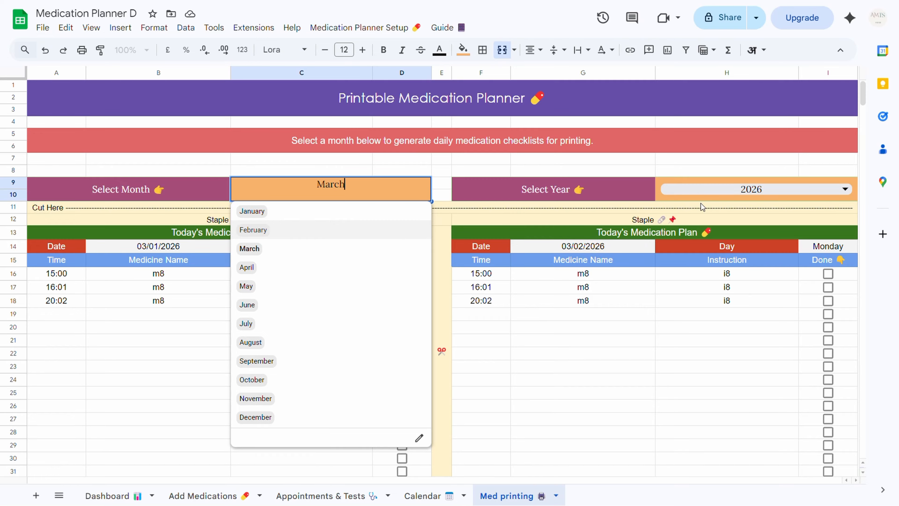
pyautogui.click(463, 161)
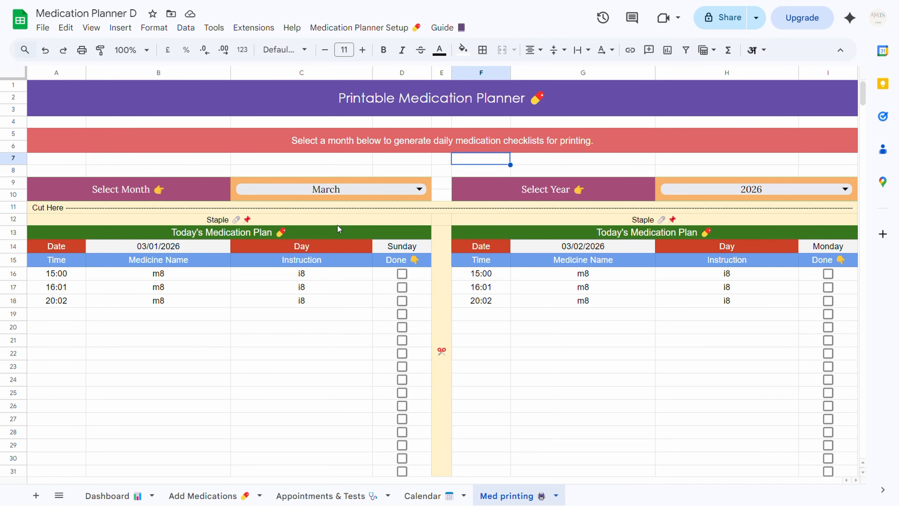
pyautogui.scroll(-2, 292, 269)
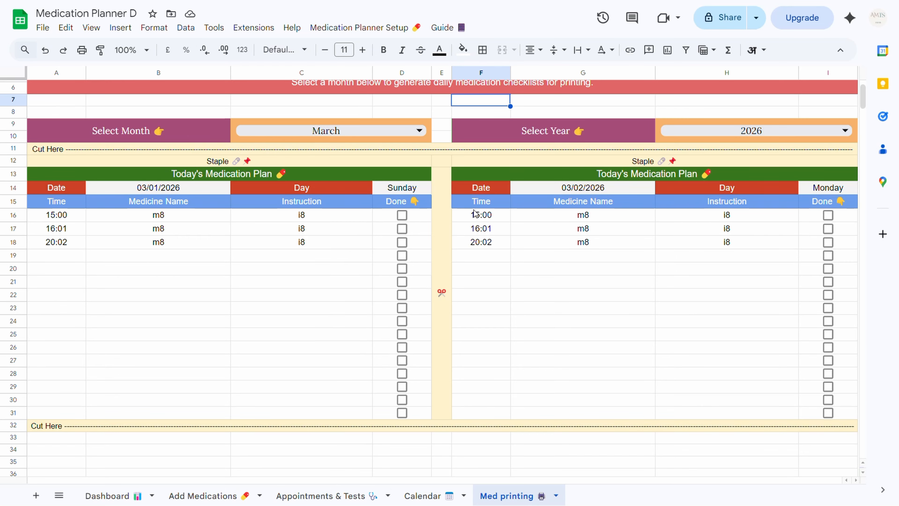
pyautogui.scroll(-2, 255, 219)
pyautogui.scroll(2, 318, 200)
pyautogui.scroll(-15, 620, 203)
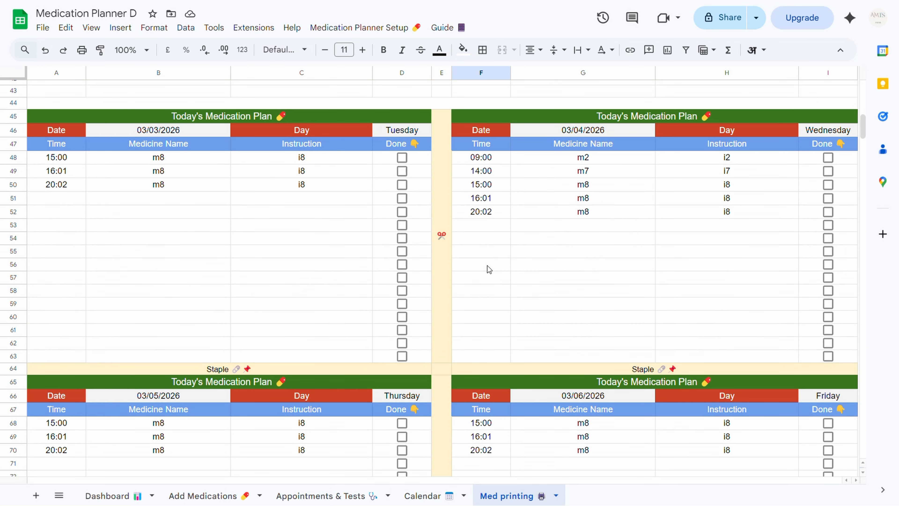
pyautogui.scroll(-13, 582, 230)
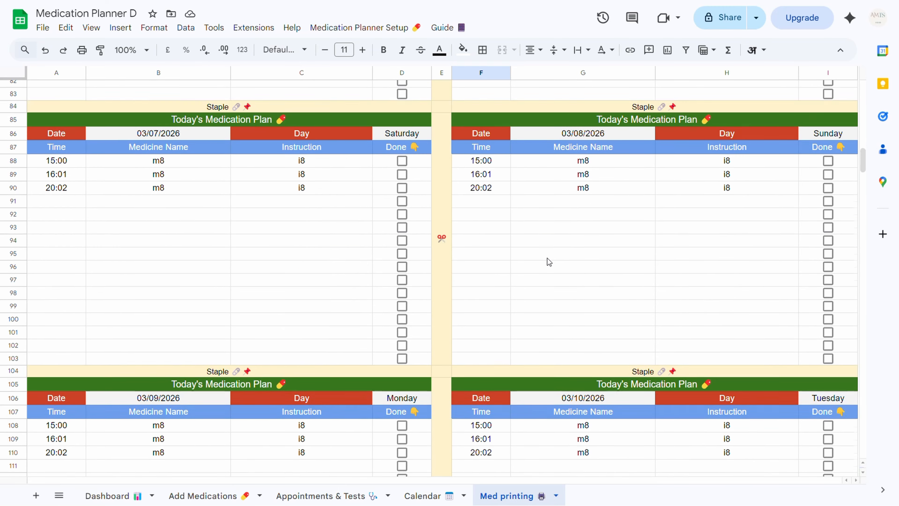
pyautogui.scroll(-13, 549, 262)
pyautogui.moveTo(863, 166); pyautogui.dragTo(846, 103)
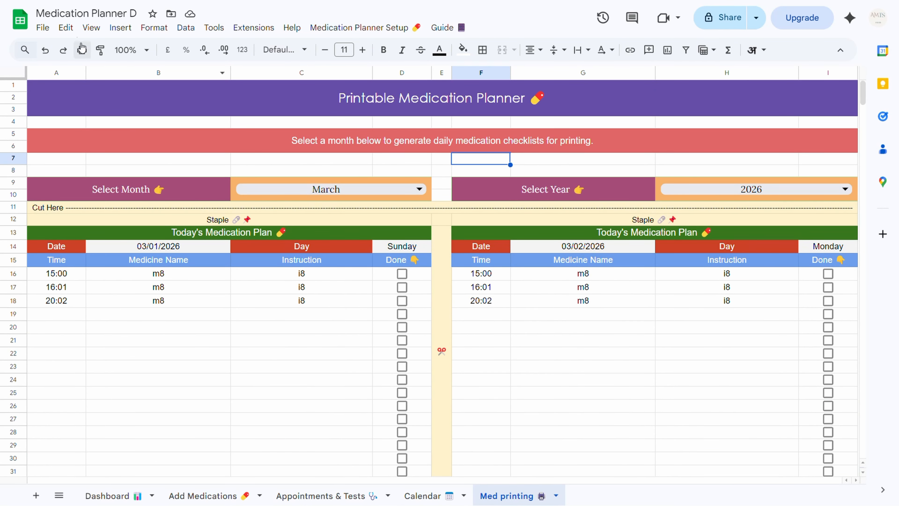
# Step: Preview printing the current sheet on A4 landscape, check the available paper sizes, and close the print preview without saving
pyautogui.click(81, 52)
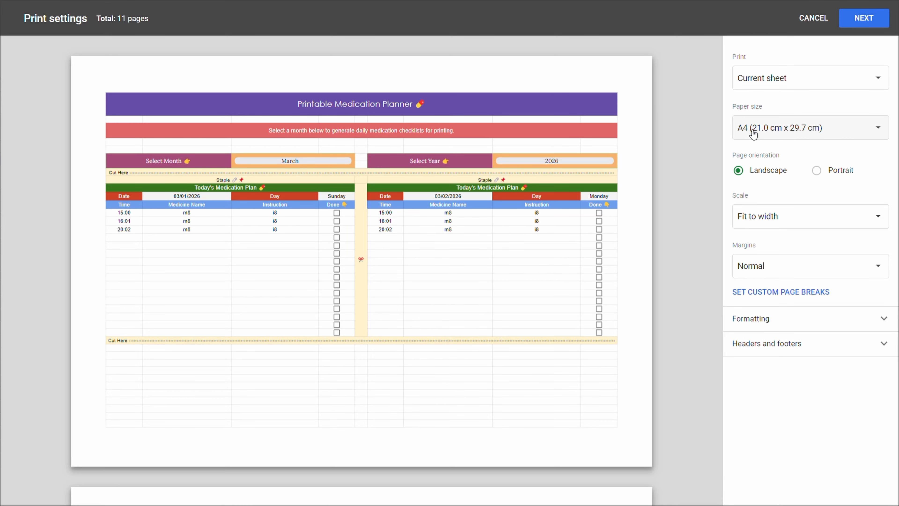
pyautogui.click(781, 129)
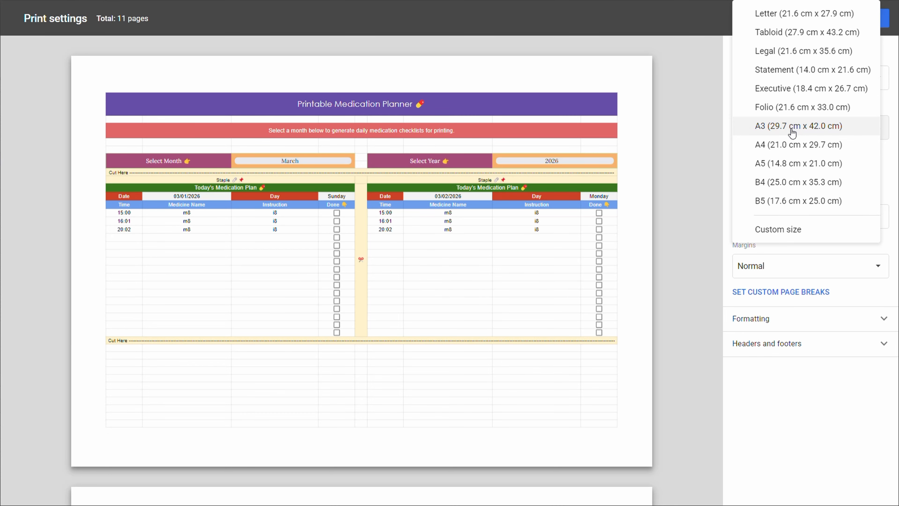
pyautogui.click(705, 72)
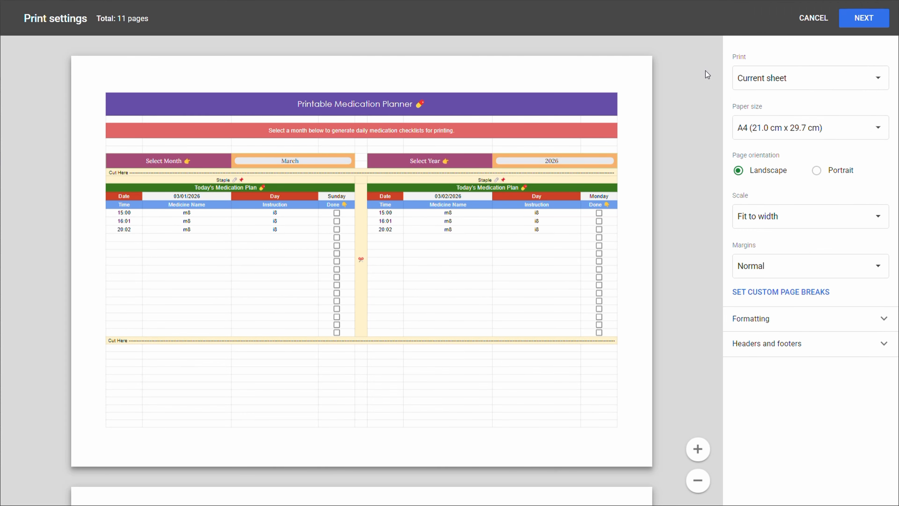
pyautogui.click(864, 22)
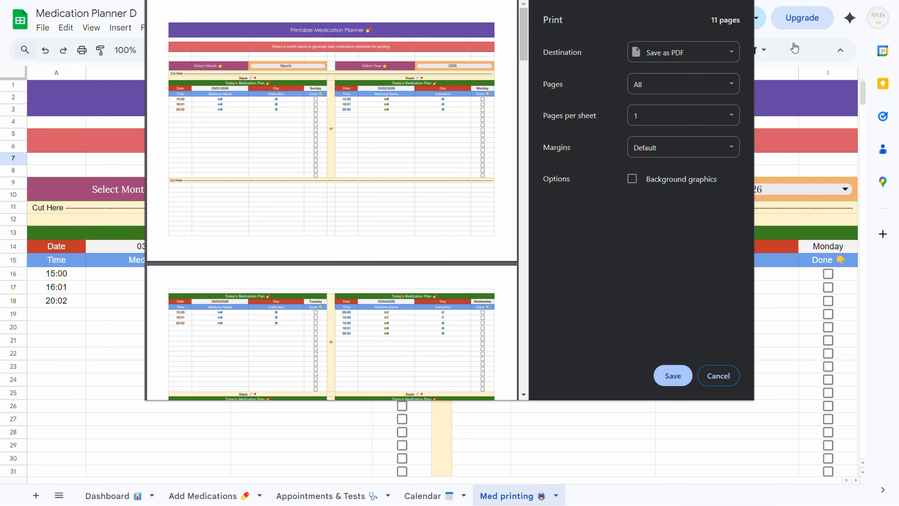
pyautogui.press('Escape')
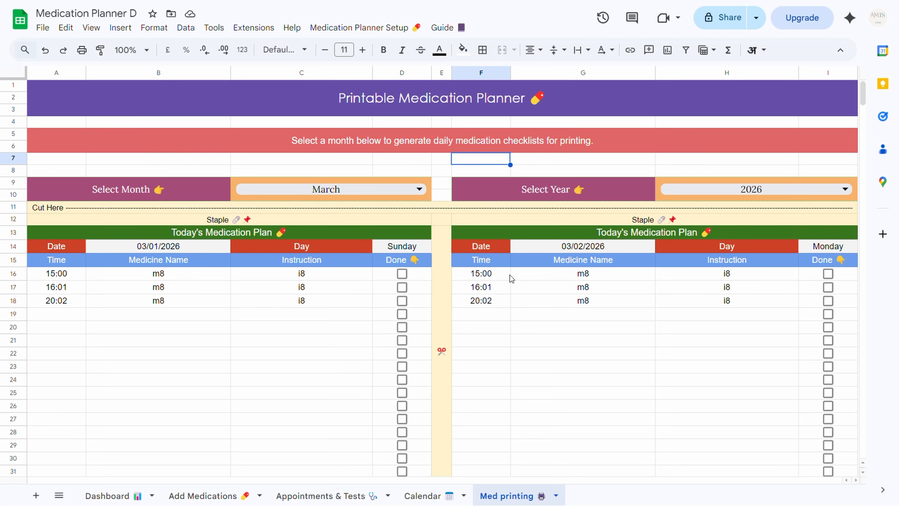
# Step: Examine the cut and staple markings and every daily medication plan from the start to the end of March 2026
pyautogui.scroll(-3, 445, 192)
pyautogui.scroll(2, 440, 135)
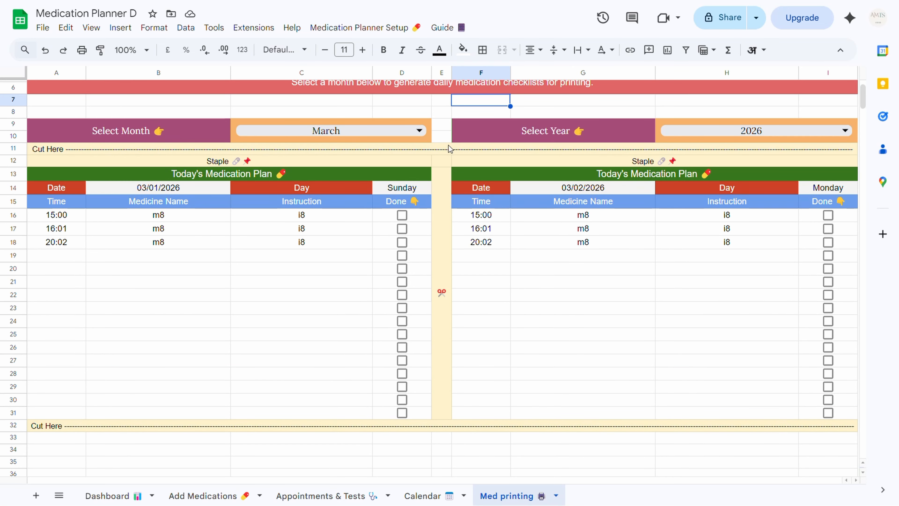
pyautogui.scroll(-15, 445, 318)
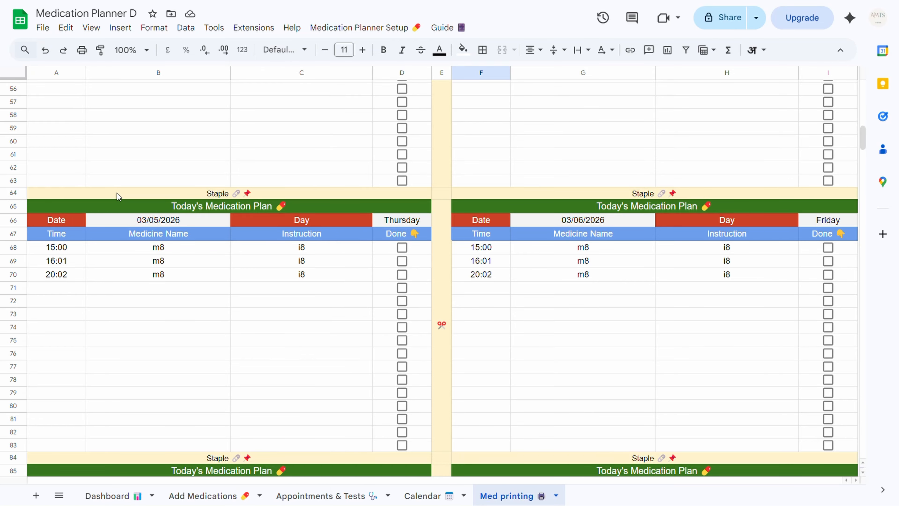
pyautogui.scroll(5, 372, 177)
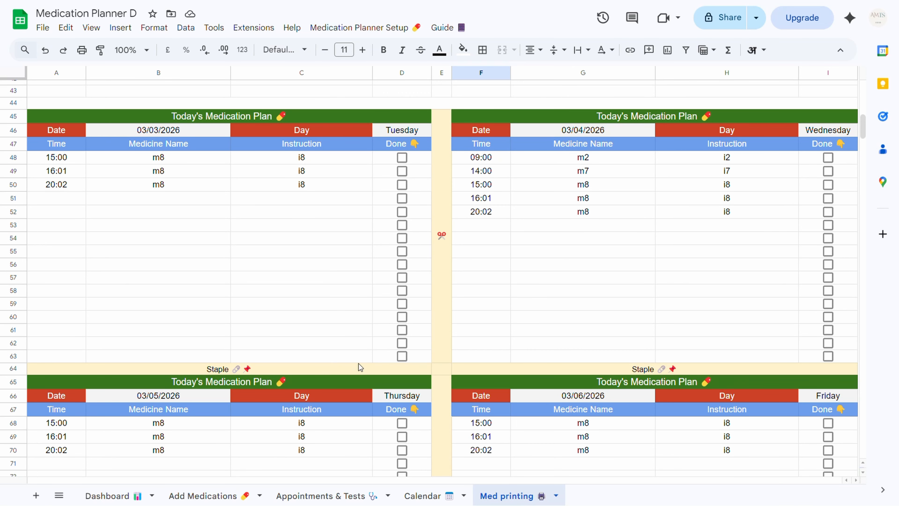
pyautogui.scroll(-7, 491, 260)
pyautogui.scroll(-20, 480, 266)
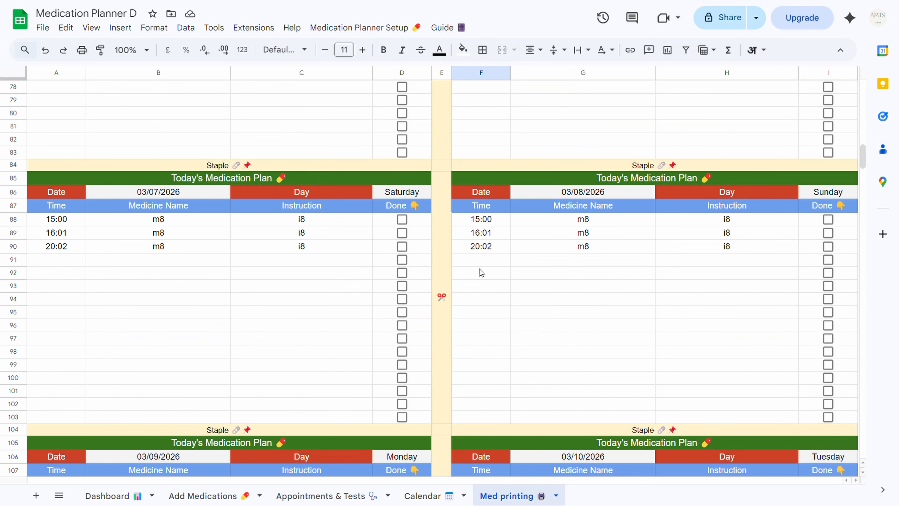
pyautogui.scroll(-10, 467, 277)
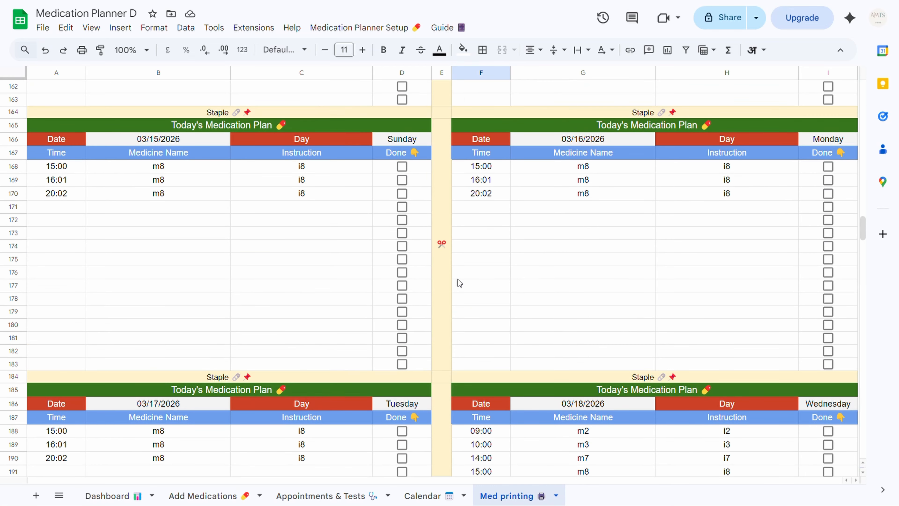
pyautogui.scroll(-12, 458, 280)
pyautogui.scroll(-20, 458, 282)
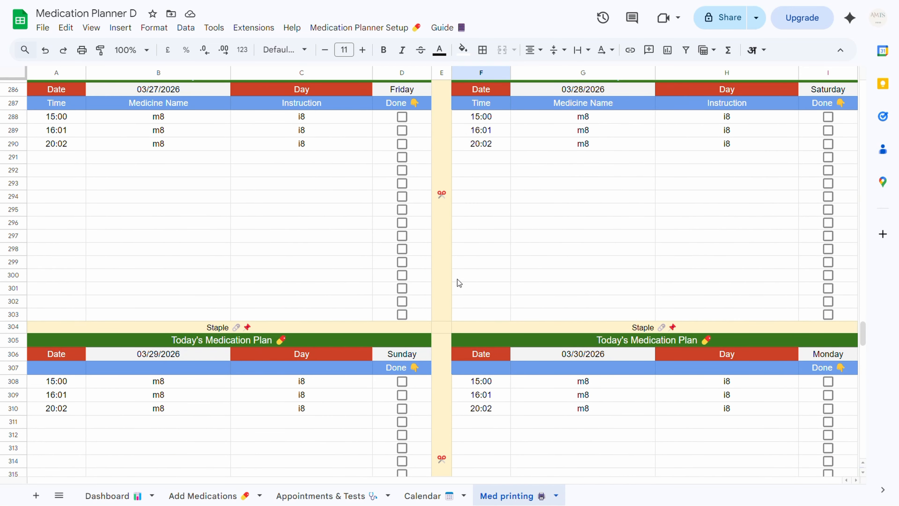
pyautogui.scroll(-19, 457, 279)
pyautogui.scroll(20, 455, 279)
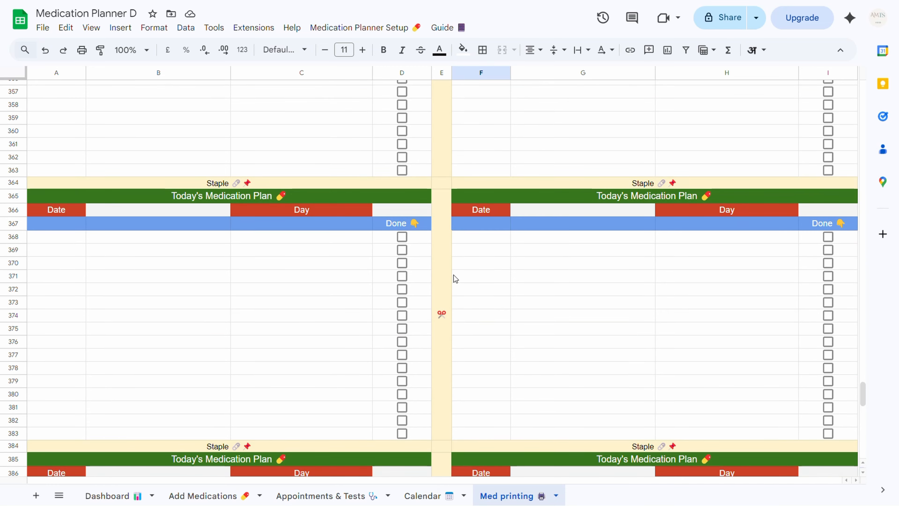
pyautogui.scroll(20, 455, 262)
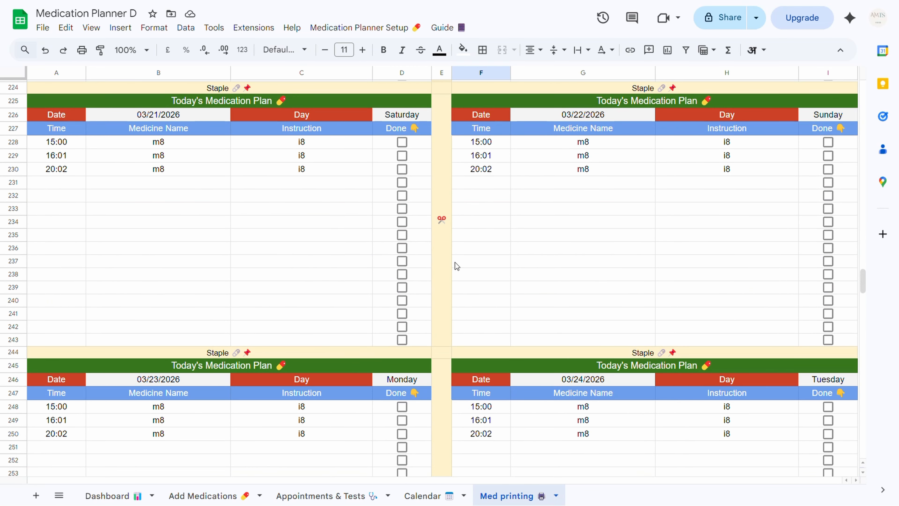
pyautogui.scroll(20, 455, 262)
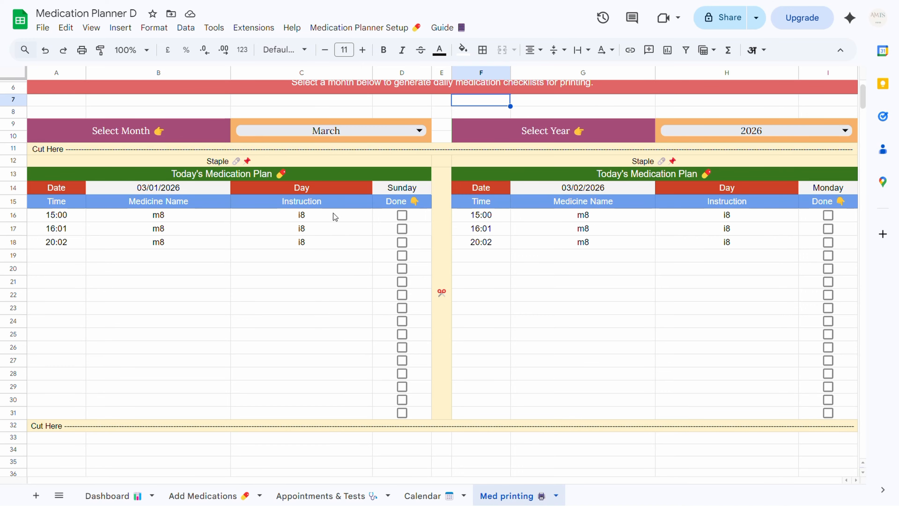
# Step: Mark the 15:00 dose of m8 as done in the 03/01/2026 medication plan
pyautogui.click(401, 215)
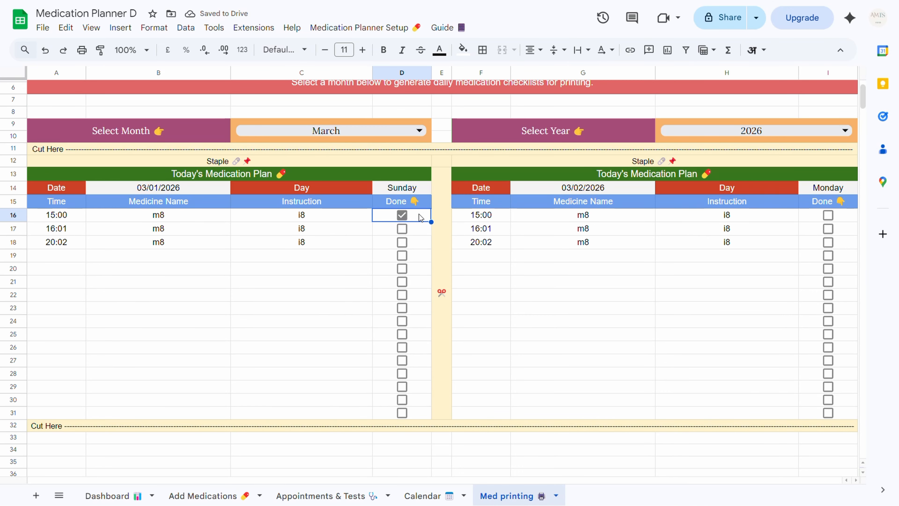
pyautogui.scroll(-3, 449, 212)
# Step: Open the Dashboard sheet and review the medication and task totals, the charts and Today's Medication Checklist
pyautogui.click(108, 495)
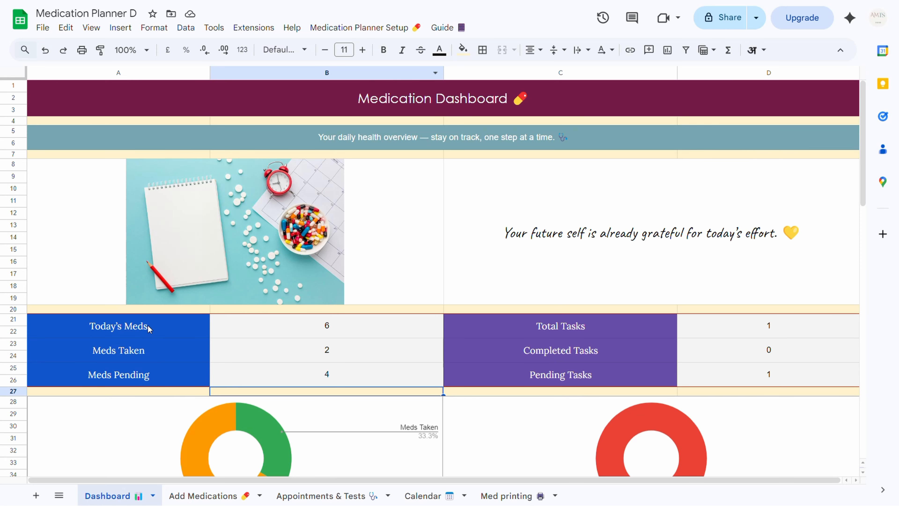
pyautogui.scroll(-2, 664, 173)
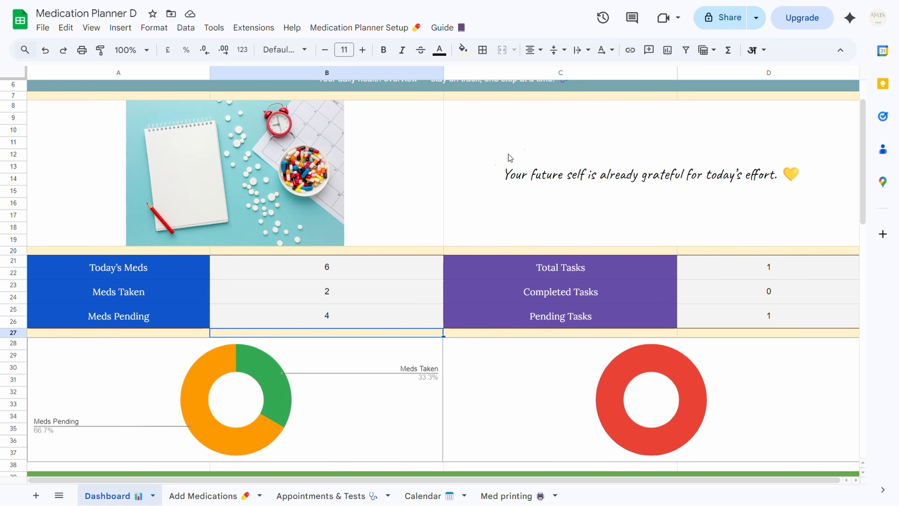
pyautogui.scroll(-3, 281, 197)
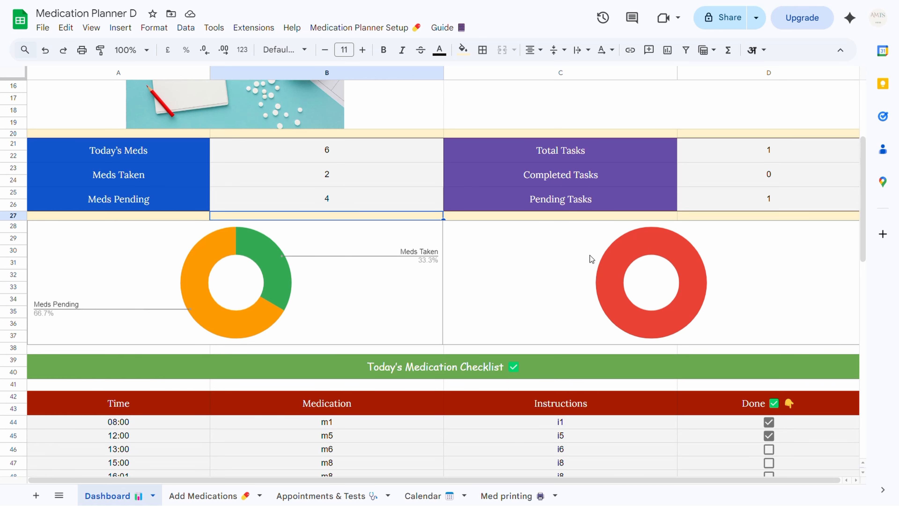
pyautogui.scroll(-5, 602, 266)
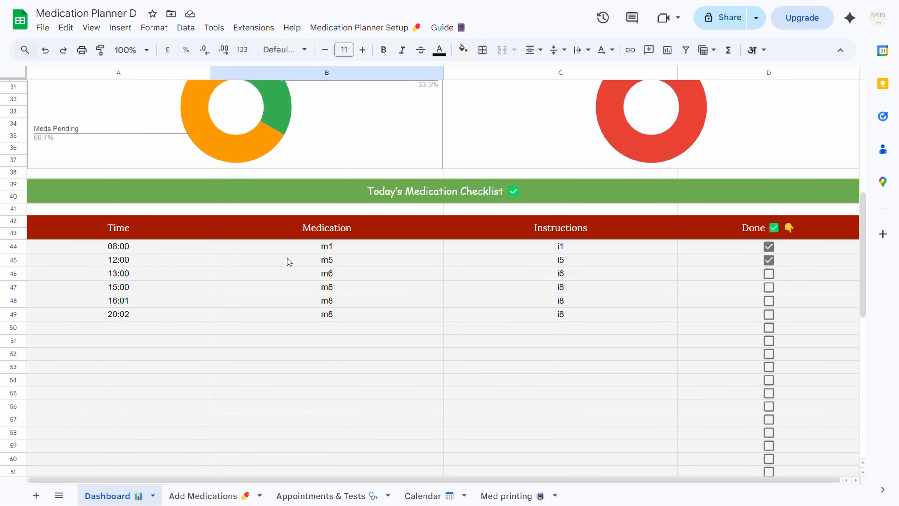
pyautogui.scroll(-3, 288, 258)
pyautogui.scroll(2, 288, 257)
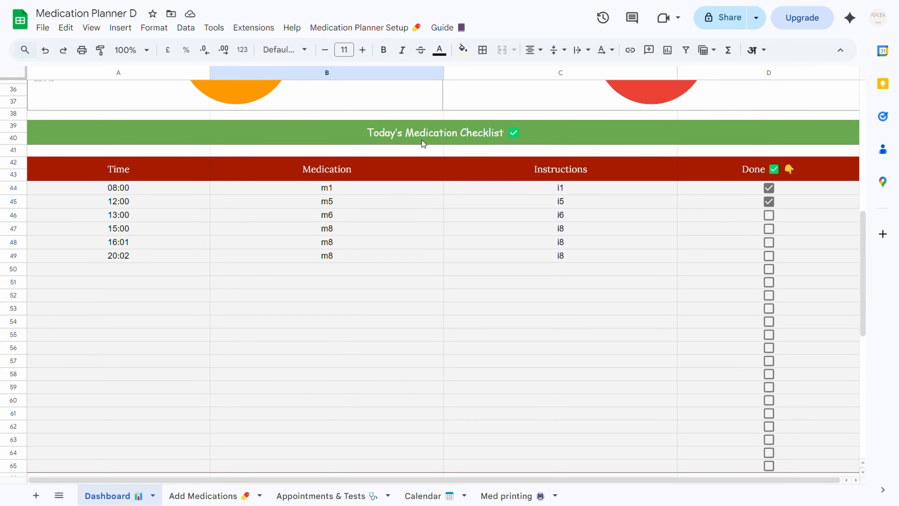
# Step: Mark the 13:00 dose of m6 as done in Today's Medication Checklist on the Dashboard
pyautogui.click(768, 215)
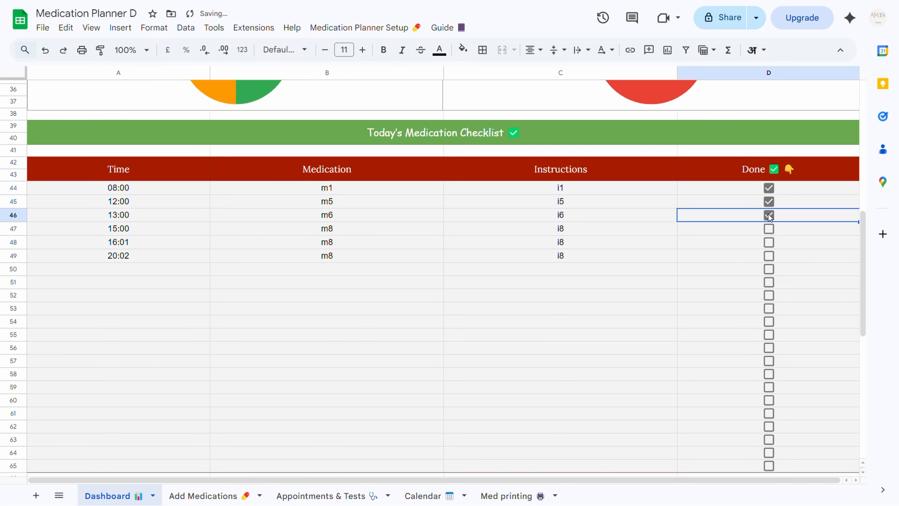
pyautogui.click(696, 256)
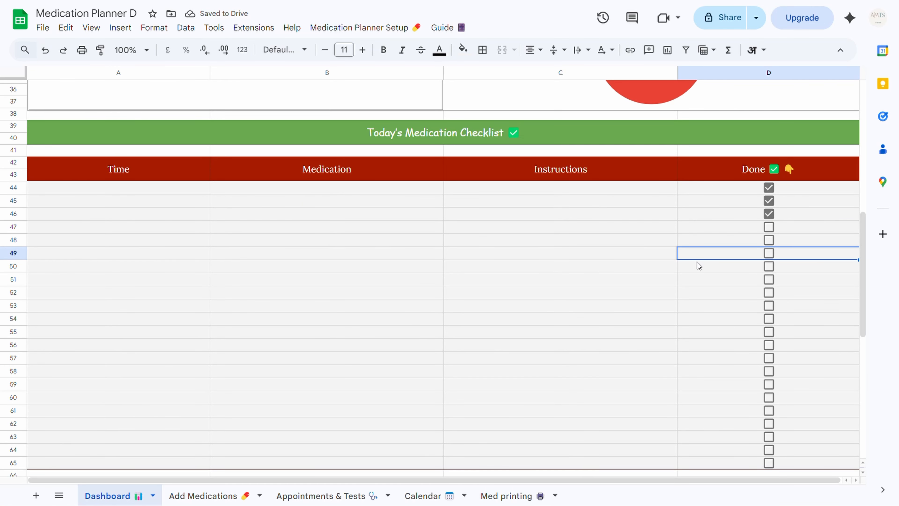
pyautogui.scroll(2, 472, 330)
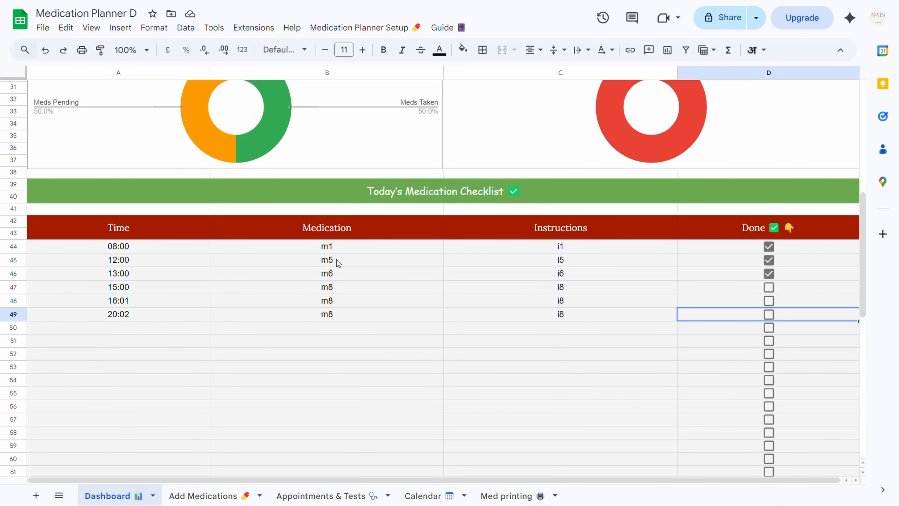
# Step: Follow the link of the 08:00 appointment t11 in Today's Pending Appointments & Tests and review the Appointments & Tests list
pyautogui.scroll(-10, 337, 259)
pyautogui.scroll(-1, 396, 217)
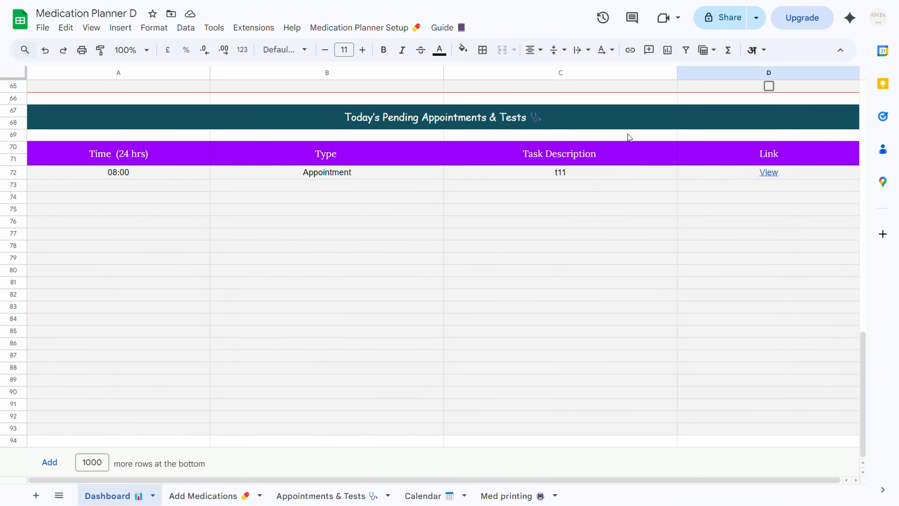
pyautogui.moveTo(766, 173)
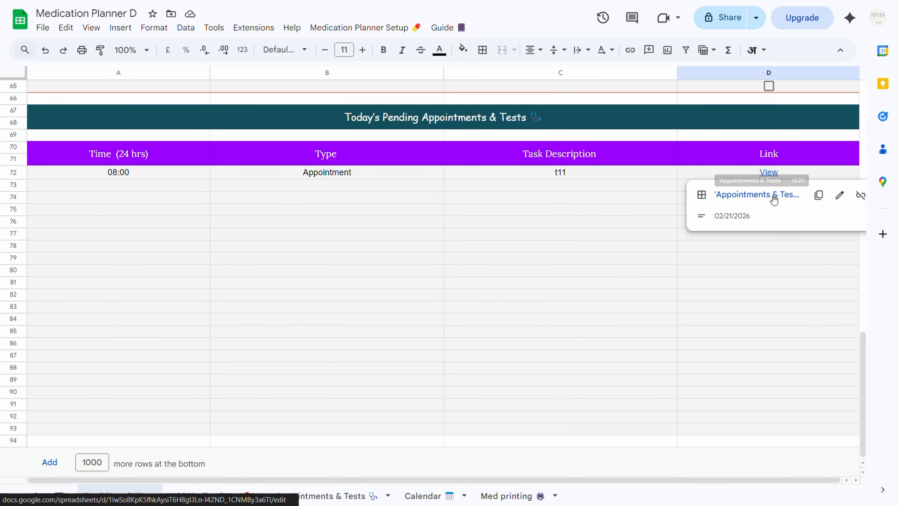
pyautogui.click(757, 194)
pyautogui.scroll(-3, 590, 355)
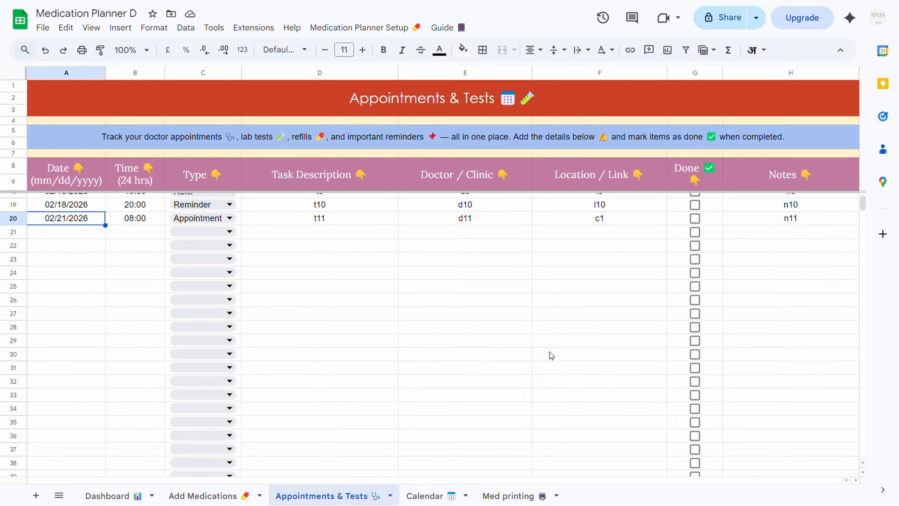
pyautogui.scroll(2, 558, 358)
pyautogui.scroll(2, 559, 360)
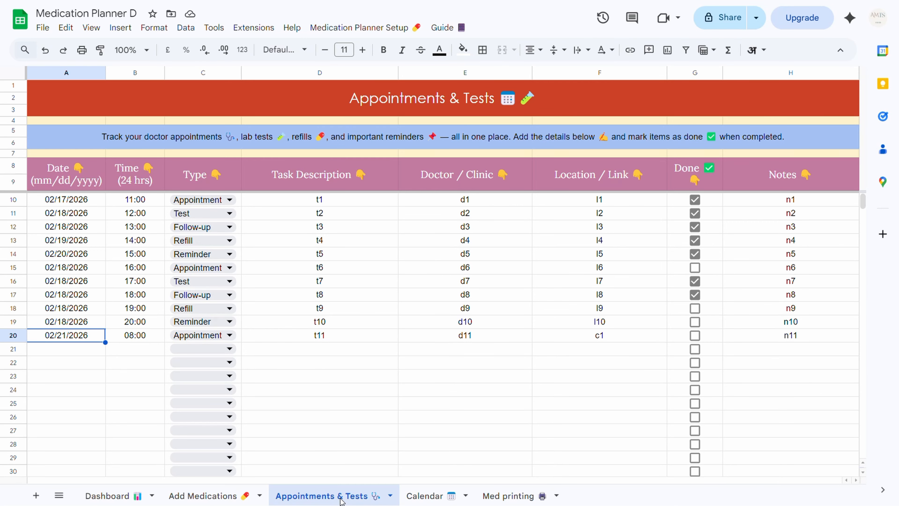
# Step: Revisit the Calendar and Appointments & Tests sheets, and return to the Dashboard's medication and task overview
pyautogui.click(426, 496)
pyautogui.click(331, 496)
pyautogui.click(107, 496)
pyautogui.scroll(15, 358, 360)
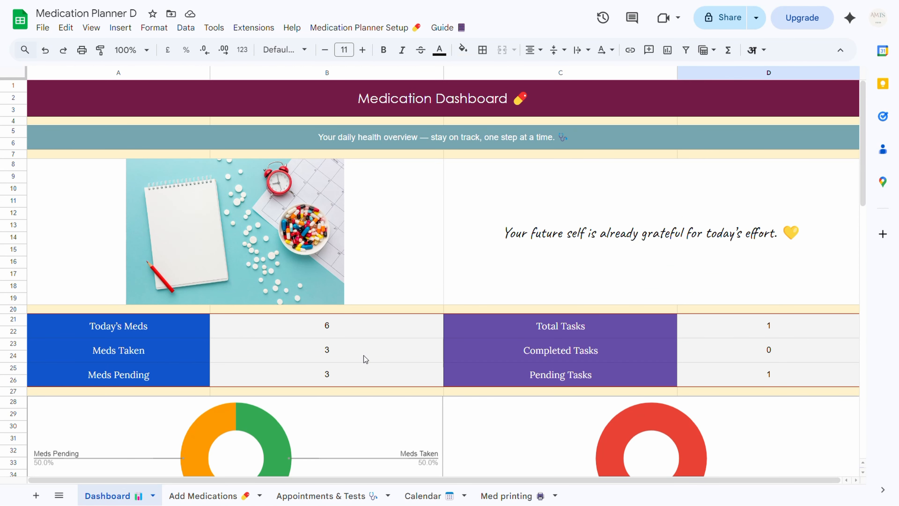